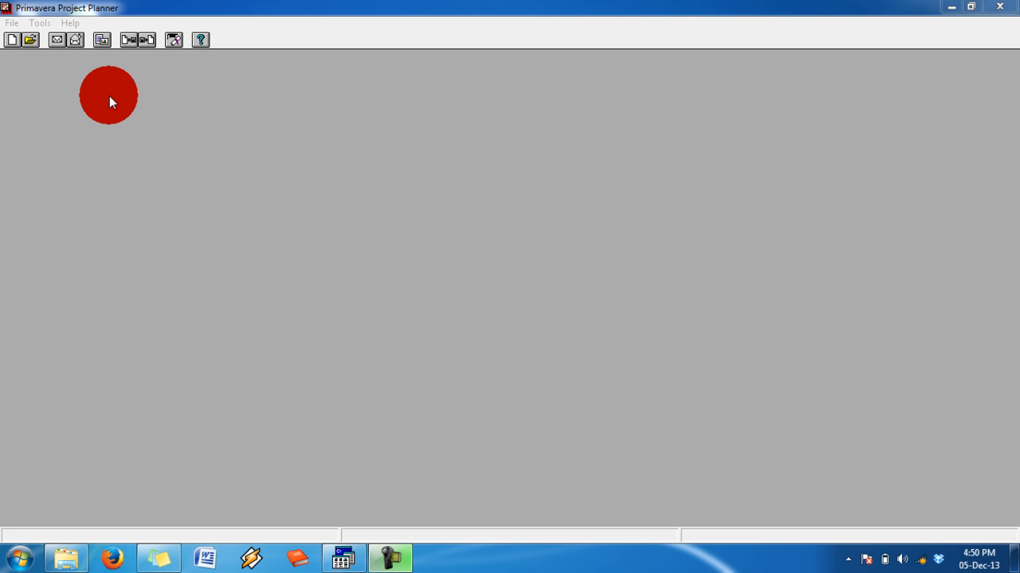
Start a new project and set its folder to LATIHA~1 inside the user's documents folder on drive C
{"action": "left_click", "coordinate": [14, 42]}
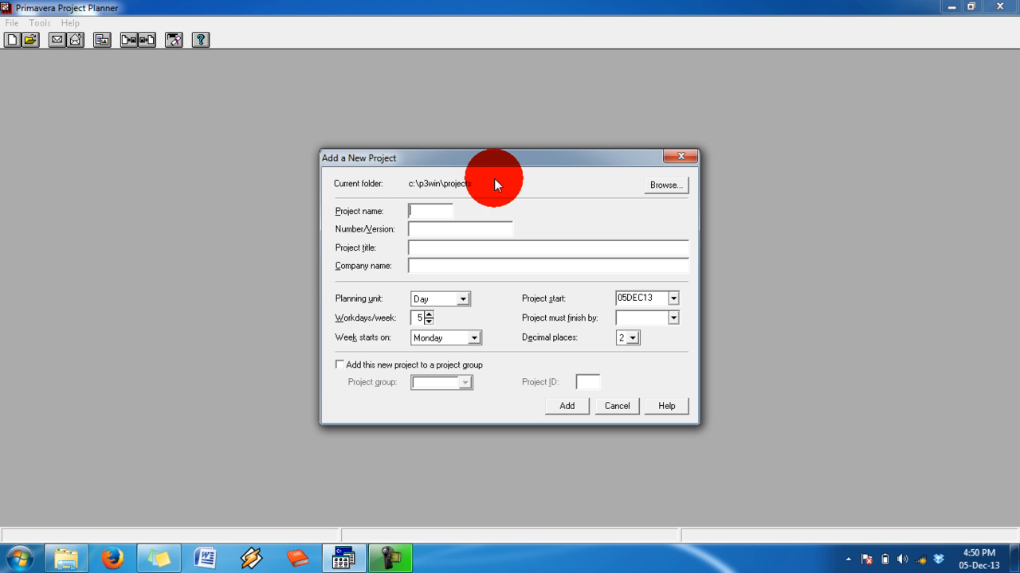
{"action": "left_click", "coordinate": [660, 184]}
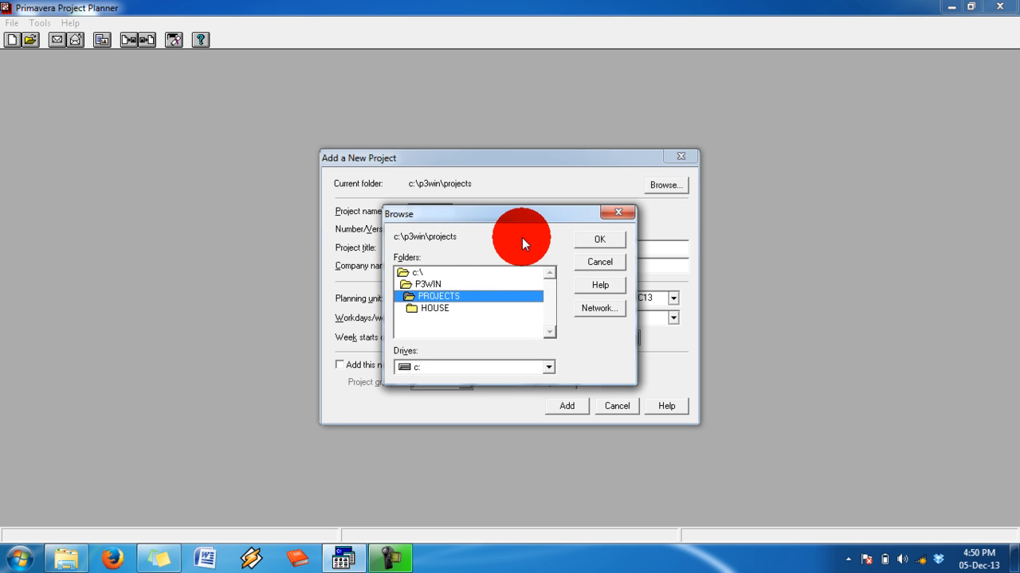
{"action": "double_click", "coordinate": [419, 271]}
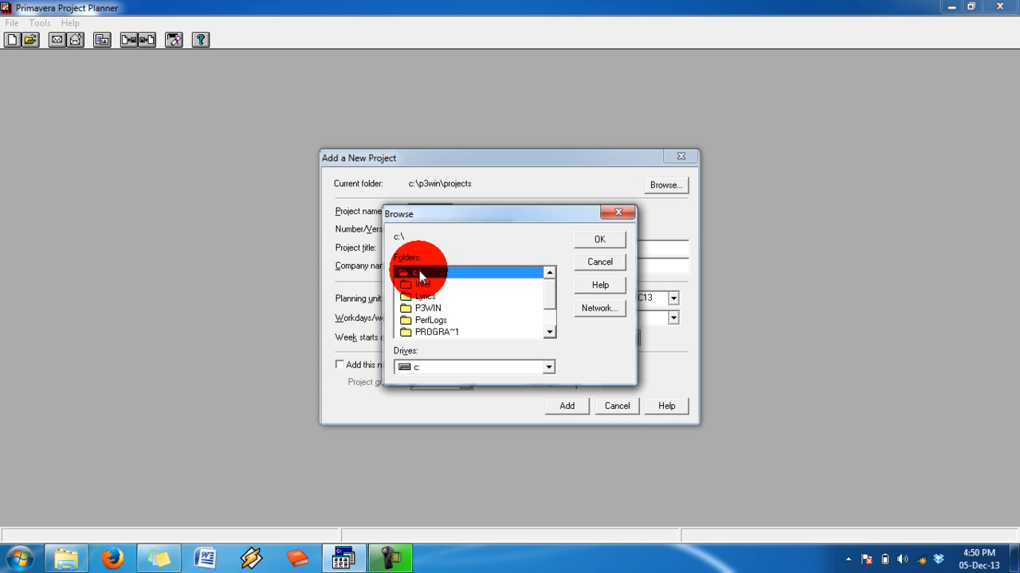
{"action": "left_click", "coordinate": [550, 331]}
{"action": "left_click", "coordinate": [551, 331]}
{"action": "left_click", "coordinate": [550, 331]}
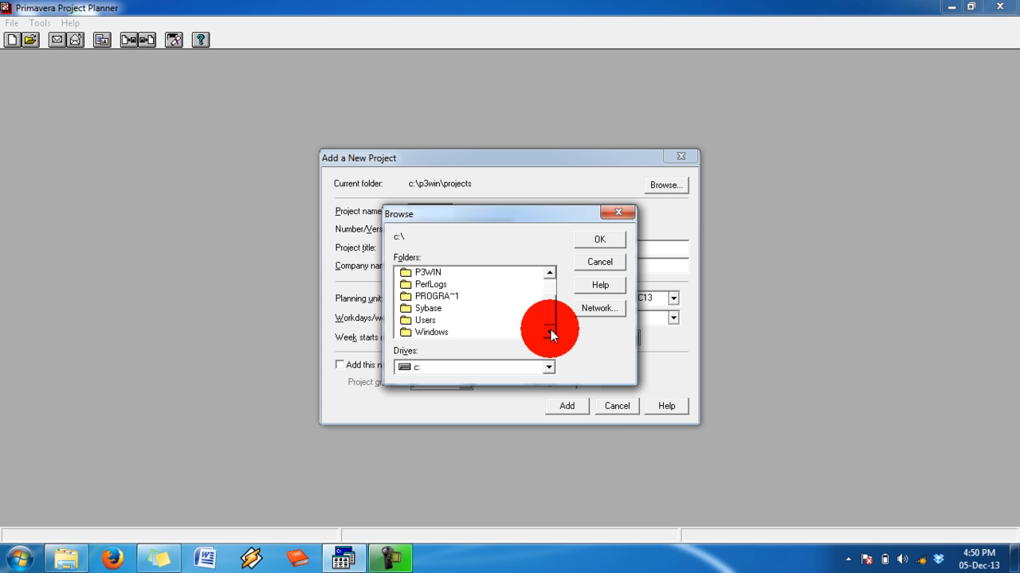
{"action": "double_click", "coordinate": [426, 319]}
{"action": "double_click", "coordinate": [436, 308]}
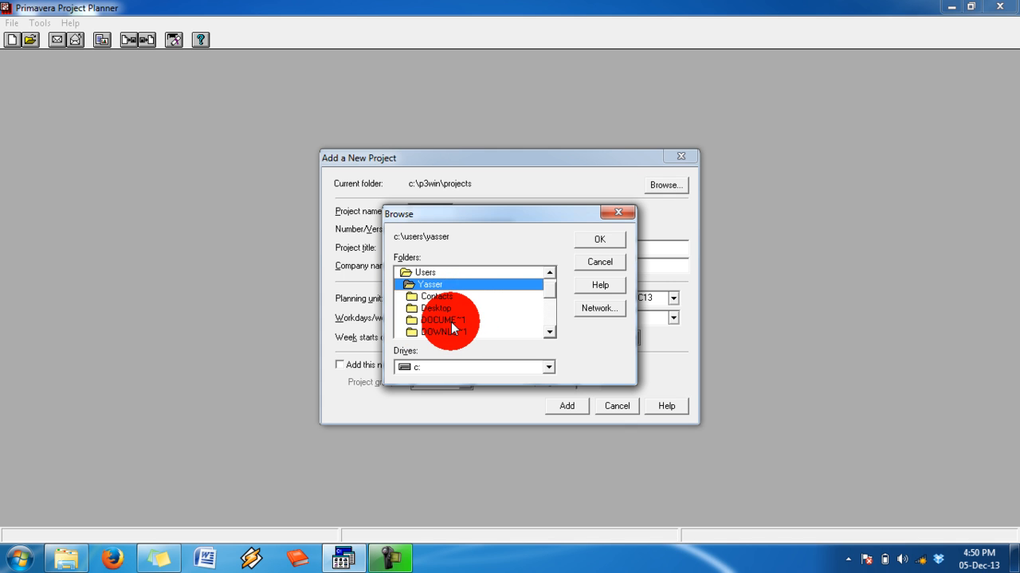
{"action": "double_click", "coordinate": [449, 320]}
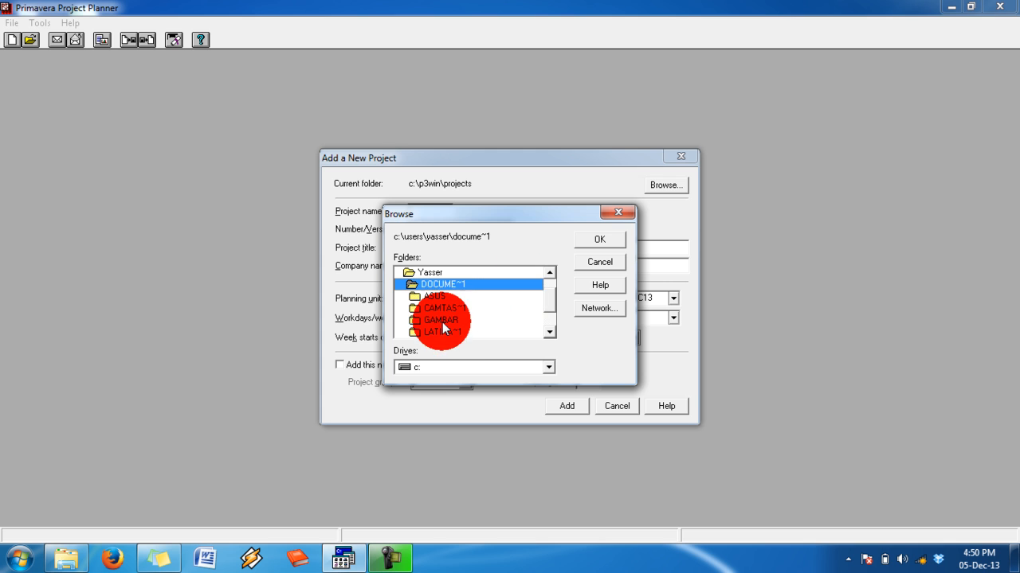
{"action": "left_click", "coordinate": [447, 332]}
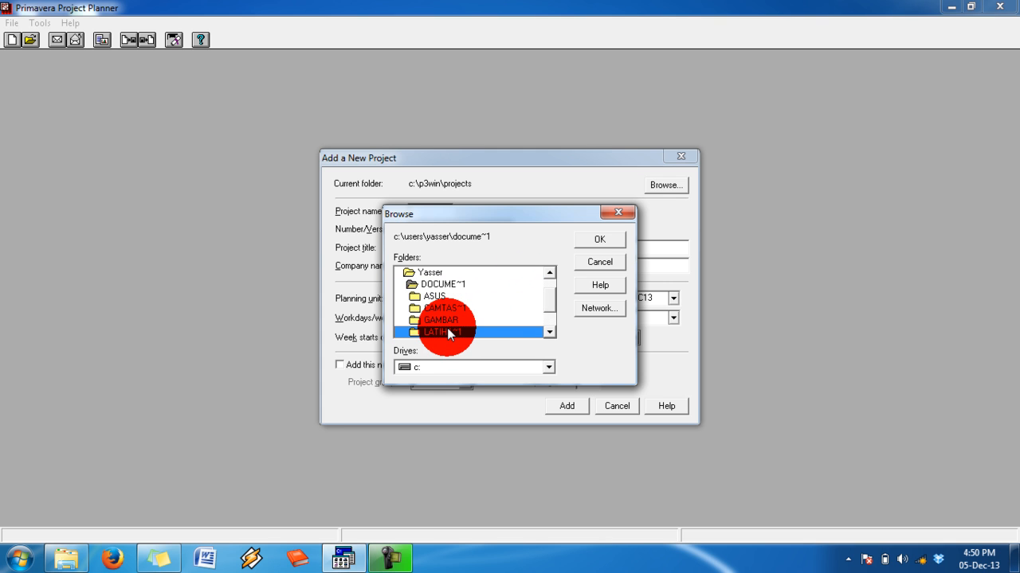
{"action": "double_click", "coordinate": [447, 330]}
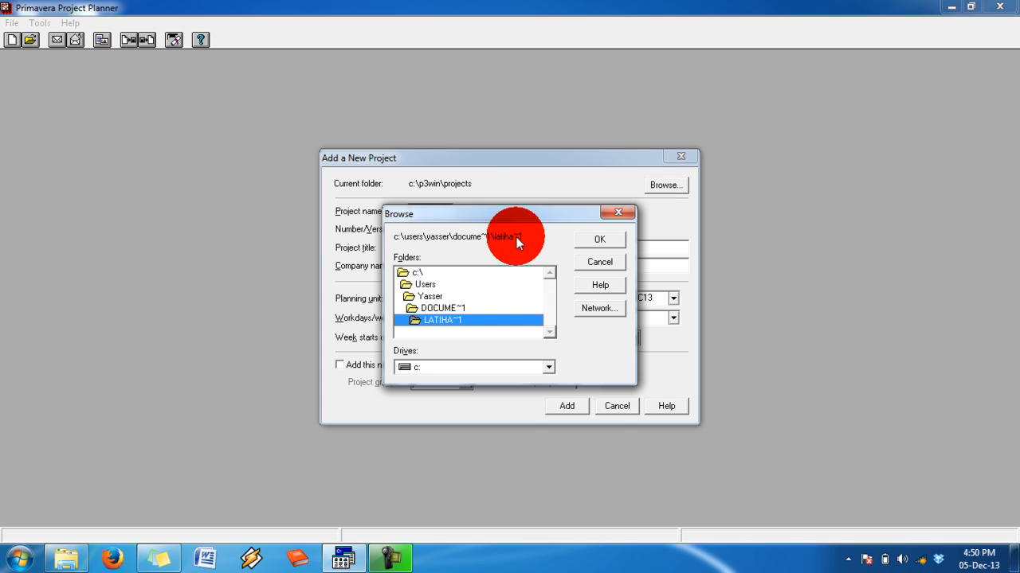
{"action": "left_click", "coordinate": [599, 239]}
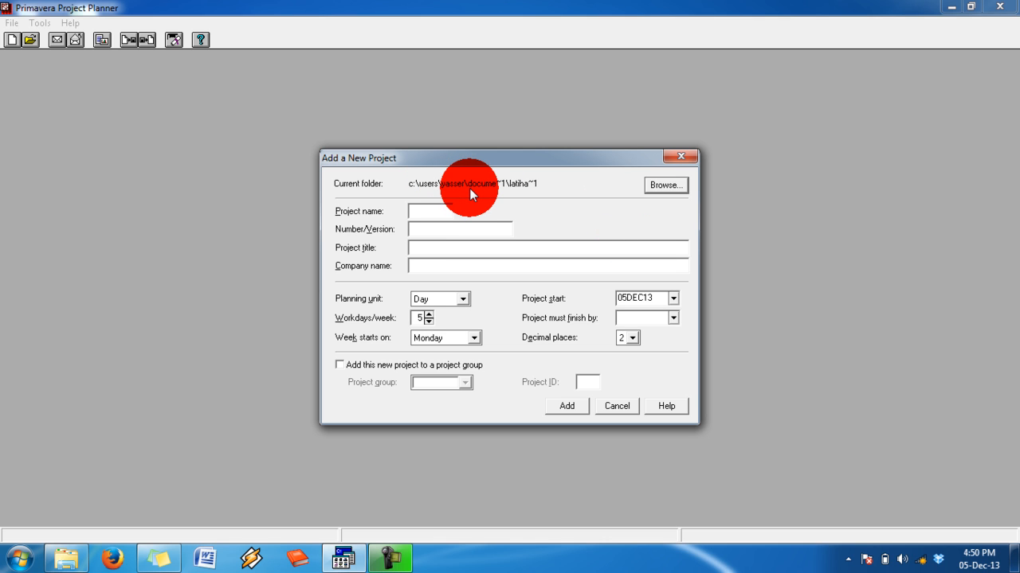
Fill in project name AA00, number/version 1234, project title "Membangun Kuliah" and company name UII
{"action": "left_click", "coordinate": [437, 208]}
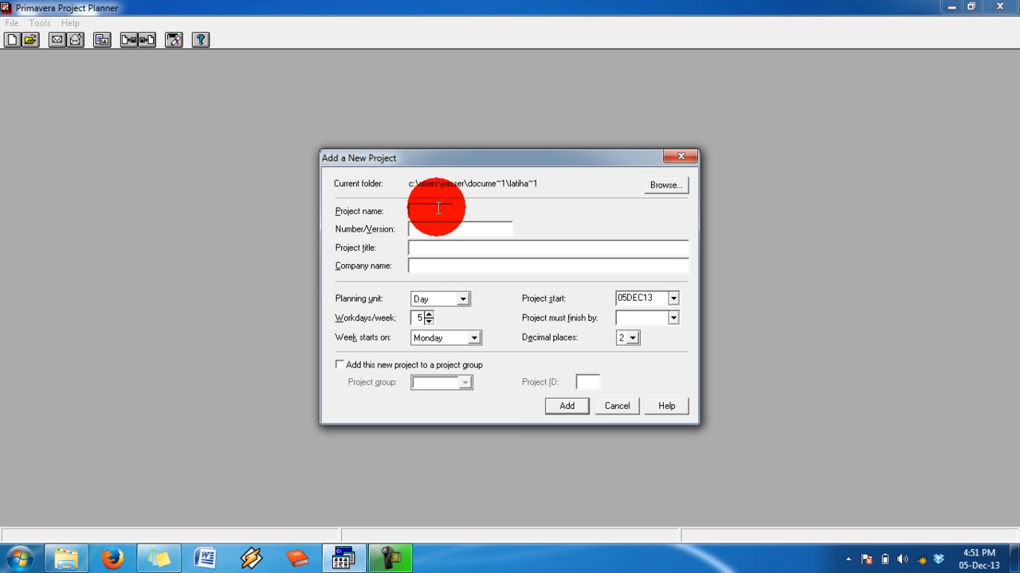
{"action": "type", "text": "AA00"}
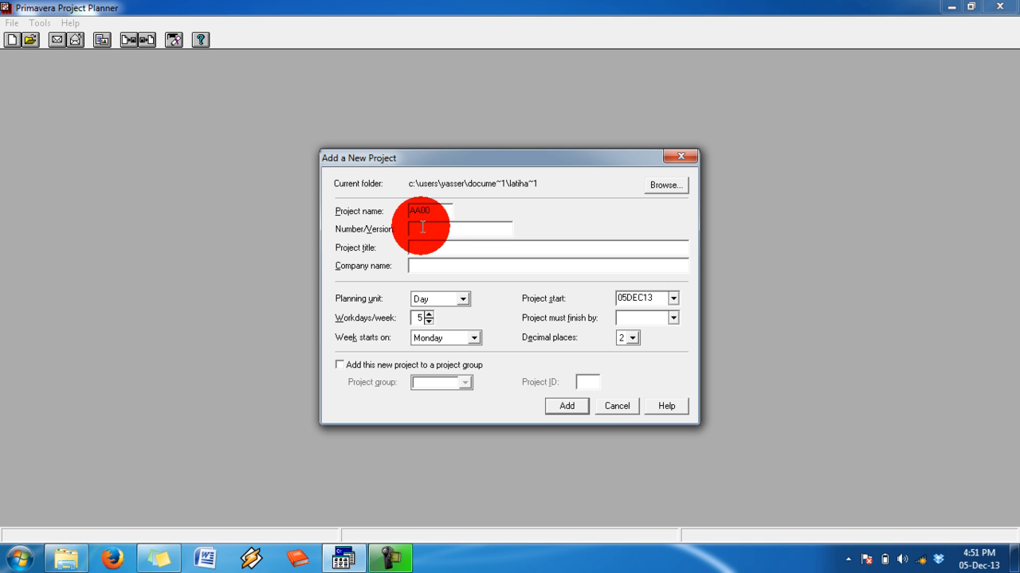
{"action": "type", "text": "1234"}
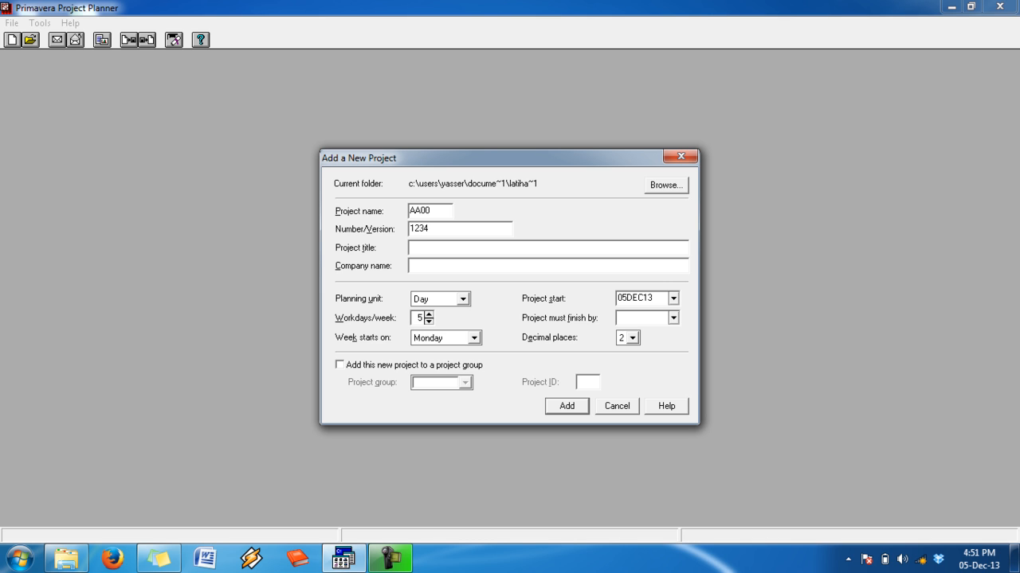
{"action": "left_click", "coordinate": [417, 248]}
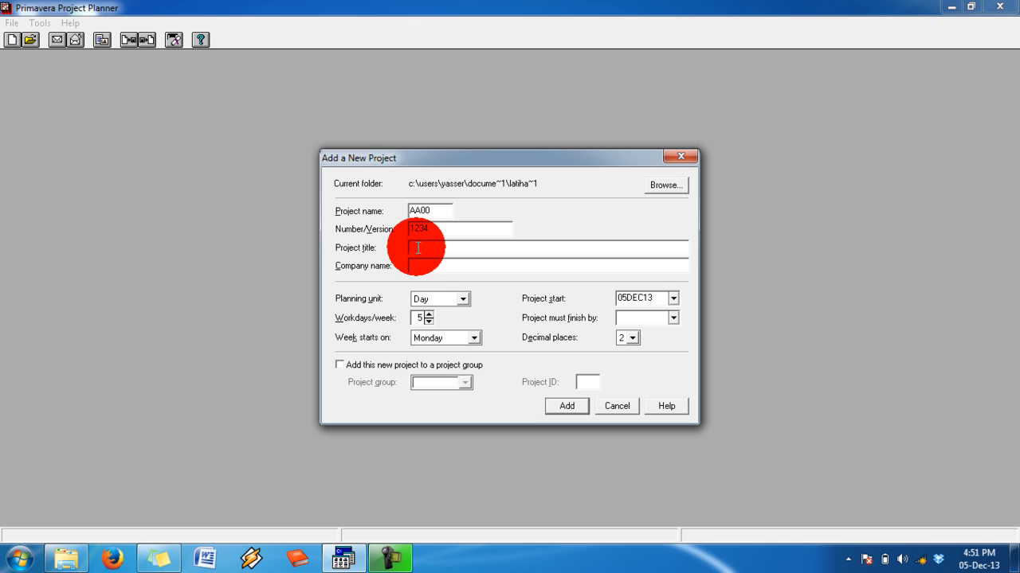
{"action": "type", "text": "Membangu"}
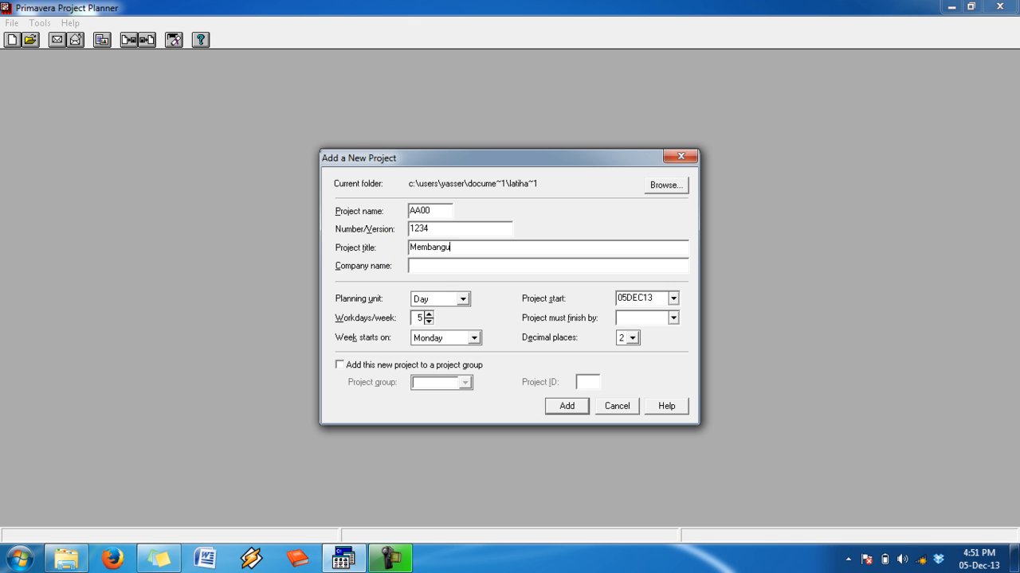
{"action": "type", "text": "n Kuliah"}
{"action": "key", "text": "Tab"}
{"action": "type", "text": "UII"}
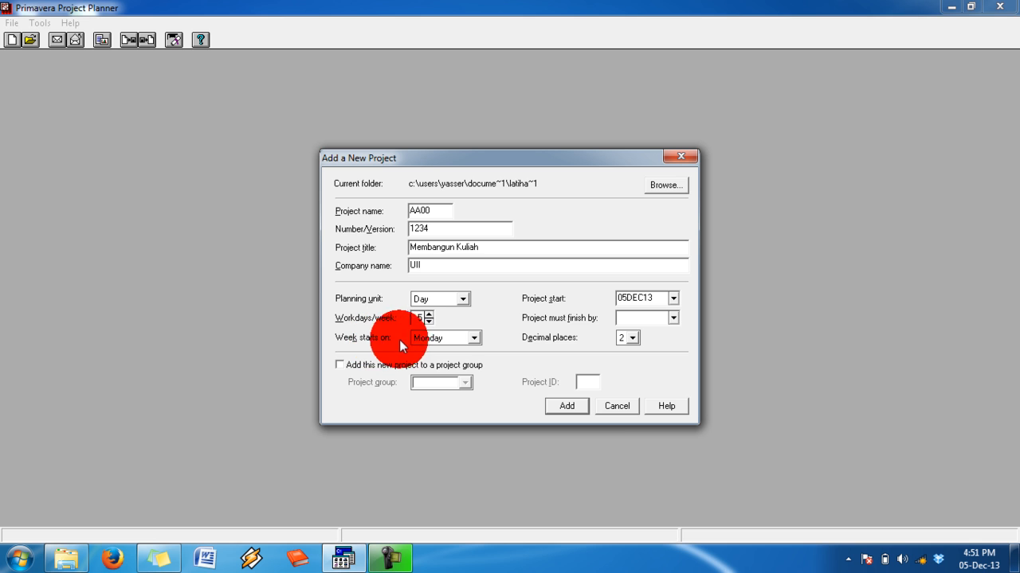
Set the project start to 01JAN14 and add the project
{"action": "left_click", "coordinate": [673, 298]}
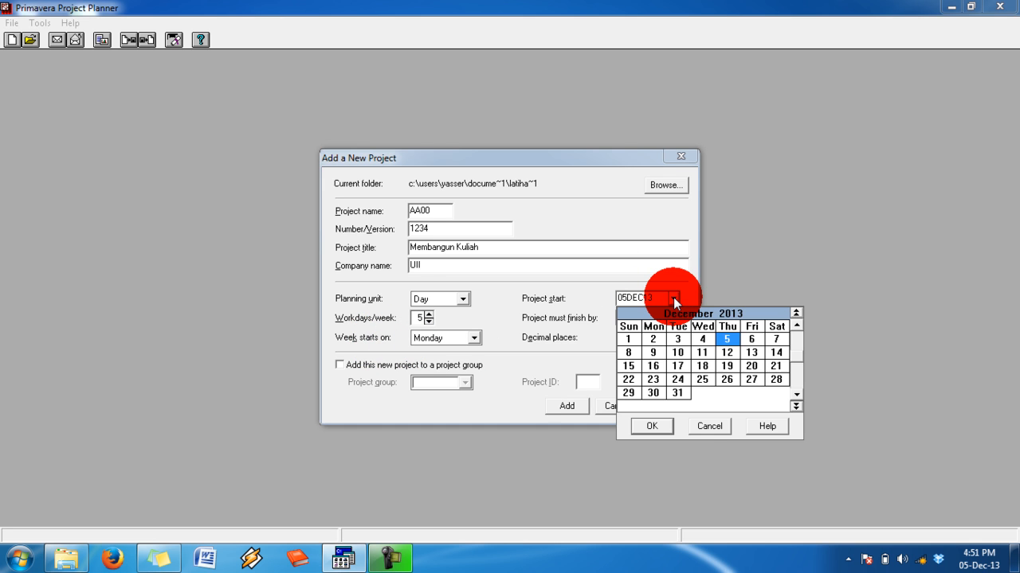
{"action": "left_click", "coordinate": [796, 393]}
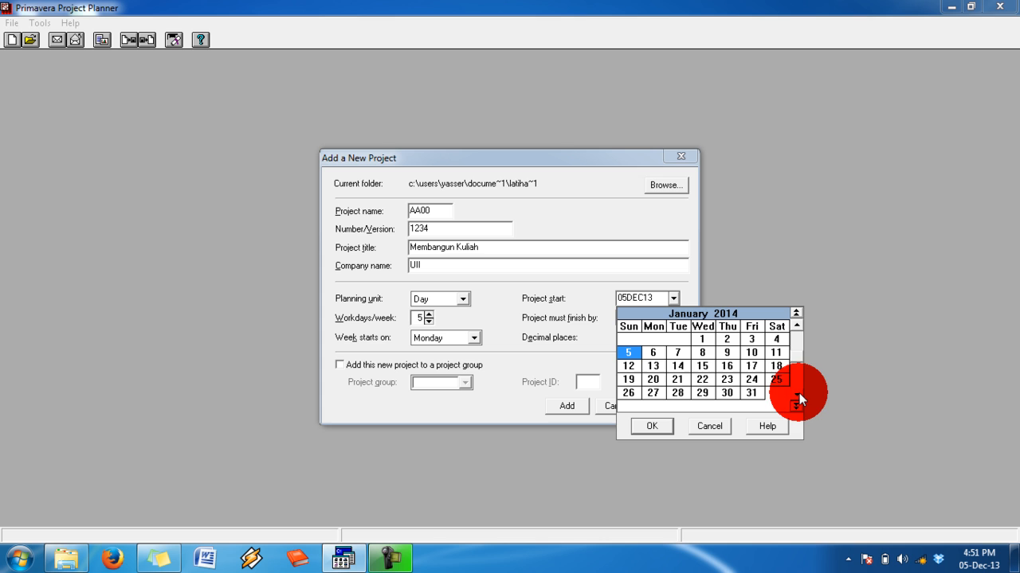
{"action": "double_click", "coordinate": [702, 338]}
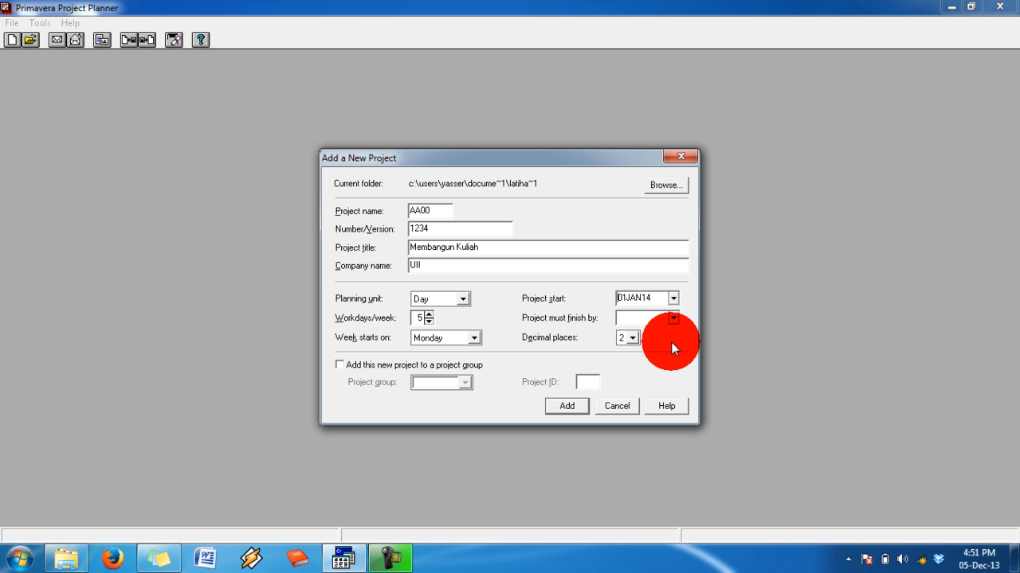
{"action": "left_click", "coordinate": [562, 407]}
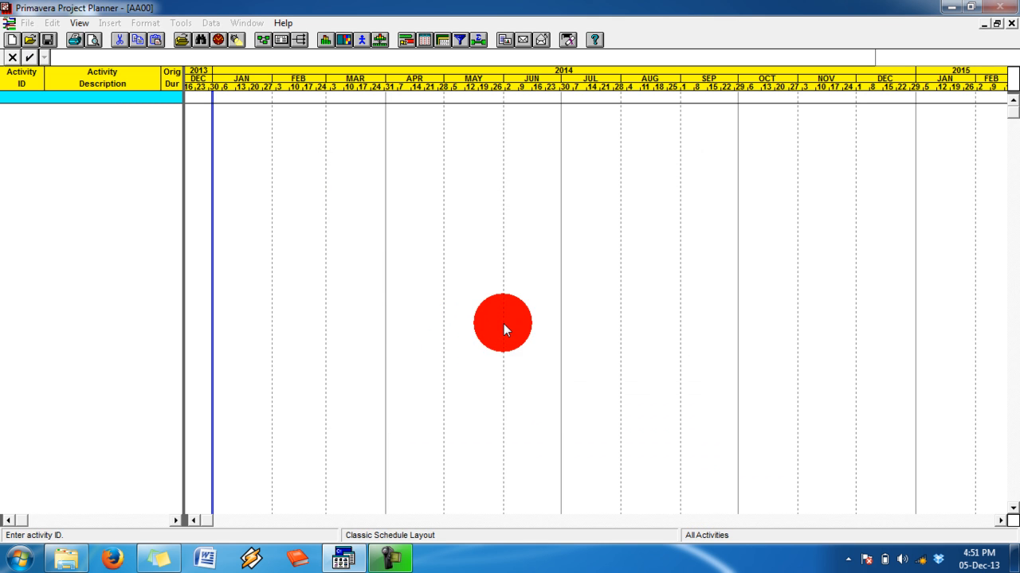
Widen the activity table to show the Early Start column and add activity 001 with the description "Registrasi"
{"action": "left_click_drag", "start_coordinate": [183, 192], "coordinate": [305, 205]}
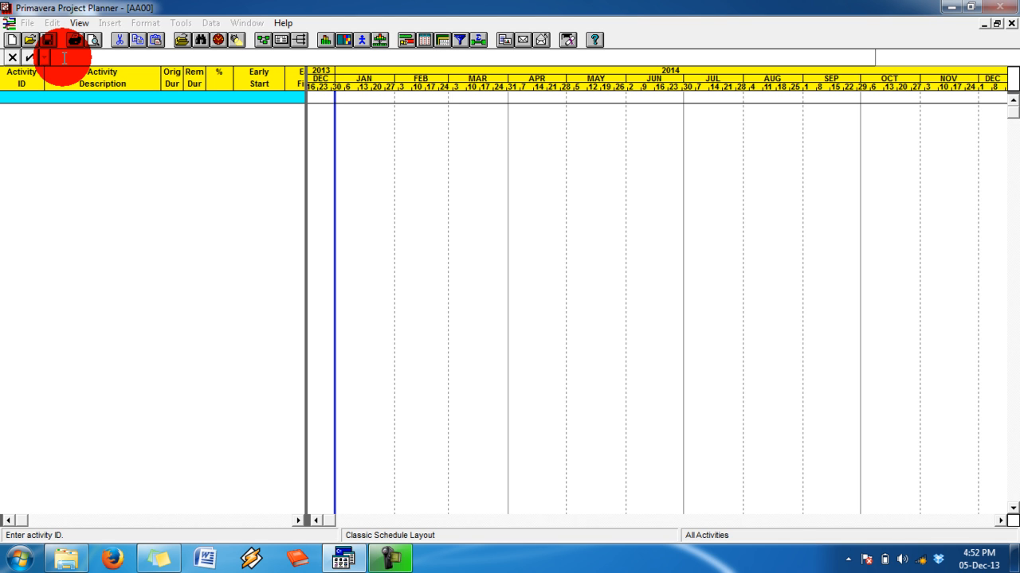
{"action": "type", "text": "001"}
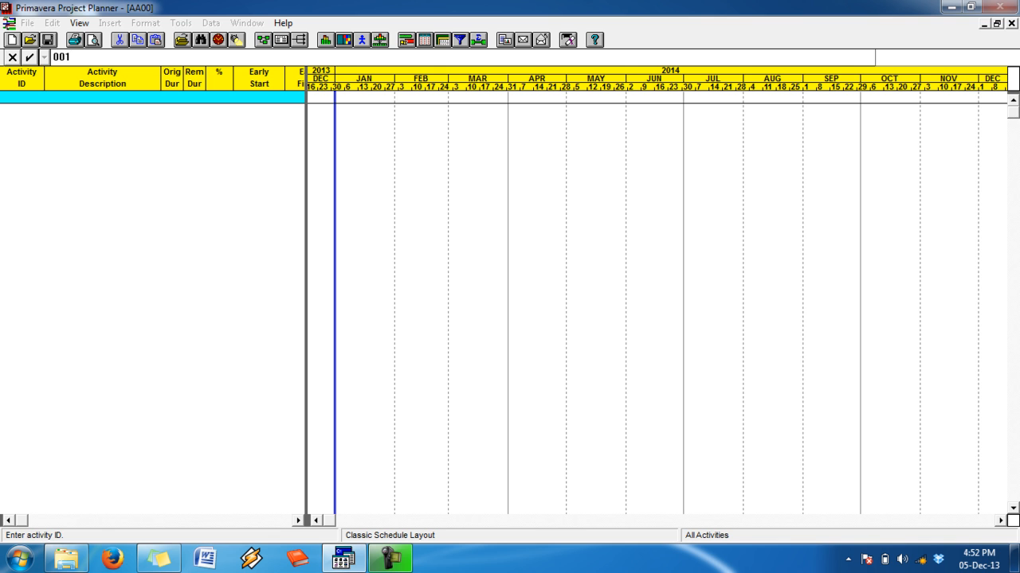
{"action": "key", "text": "Return"}
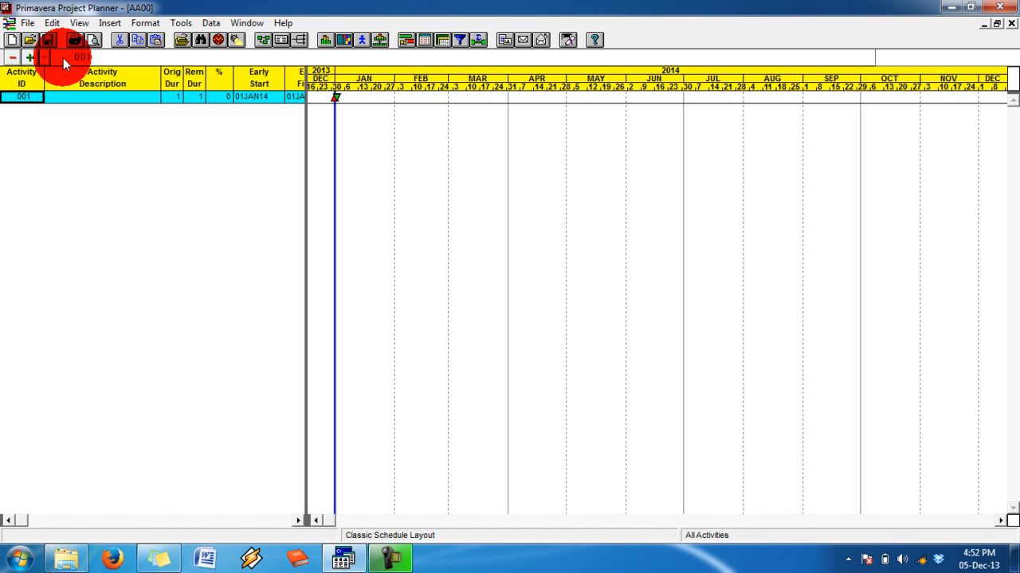
{"action": "key", "text": "Tab"}
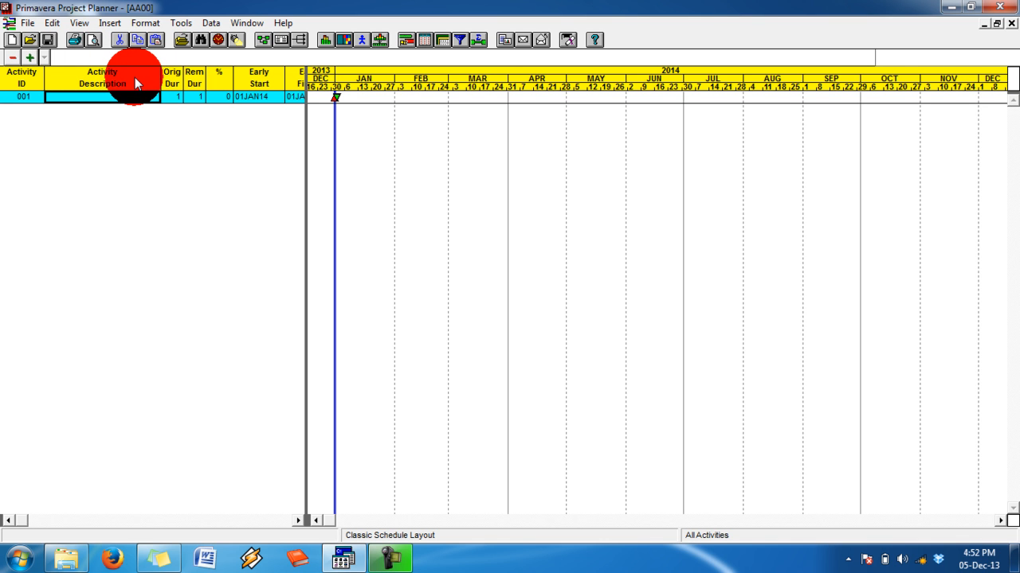
{"action": "type", "text": "Regi"}
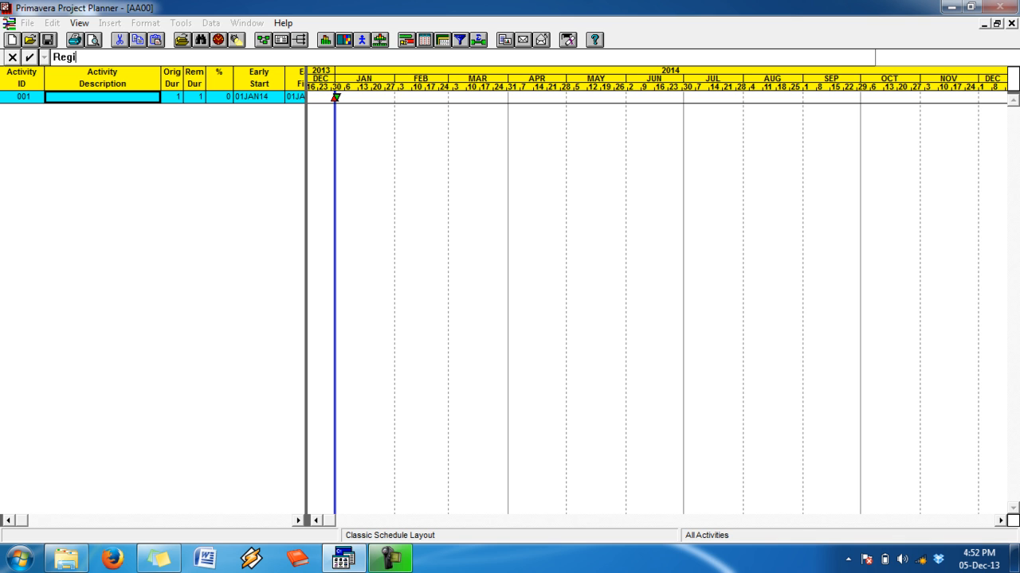
{"action": "type", "text": "strasi"}
{"action": "key", "text": "Return"}
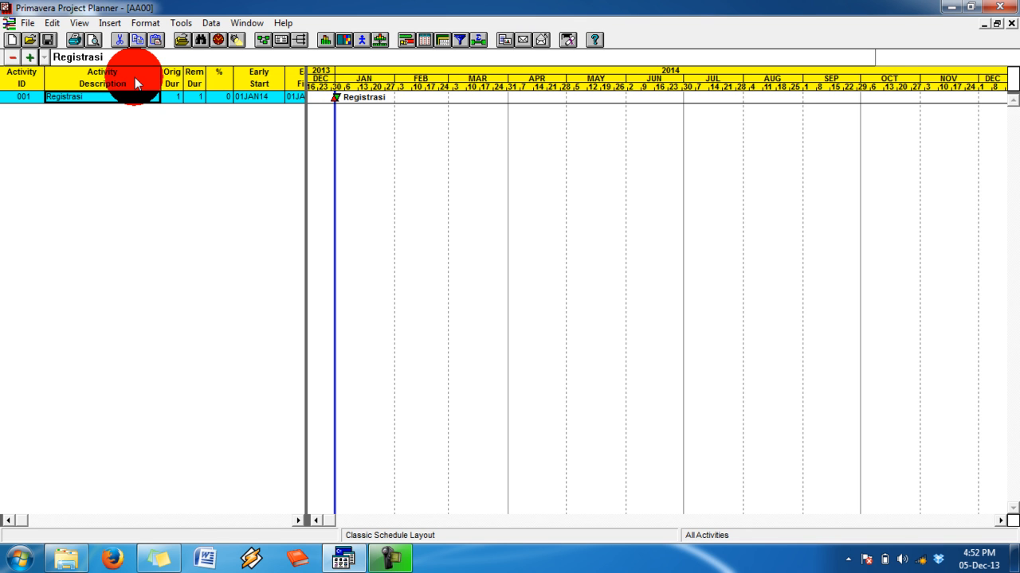
Add two activities below Registrasi, described as "Sem 1" and "Sem 2"
{"action": "left_click", "coordinate": [31, 58]}
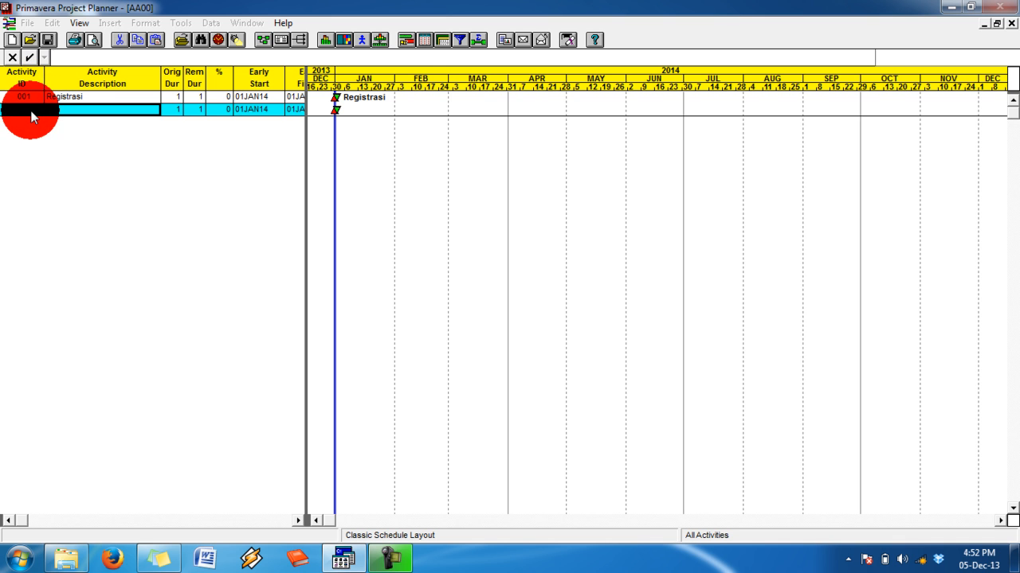
{"action": "type", "text": "Sem 1"}
{"action": "left_click", "coordinate": [74, 112]}
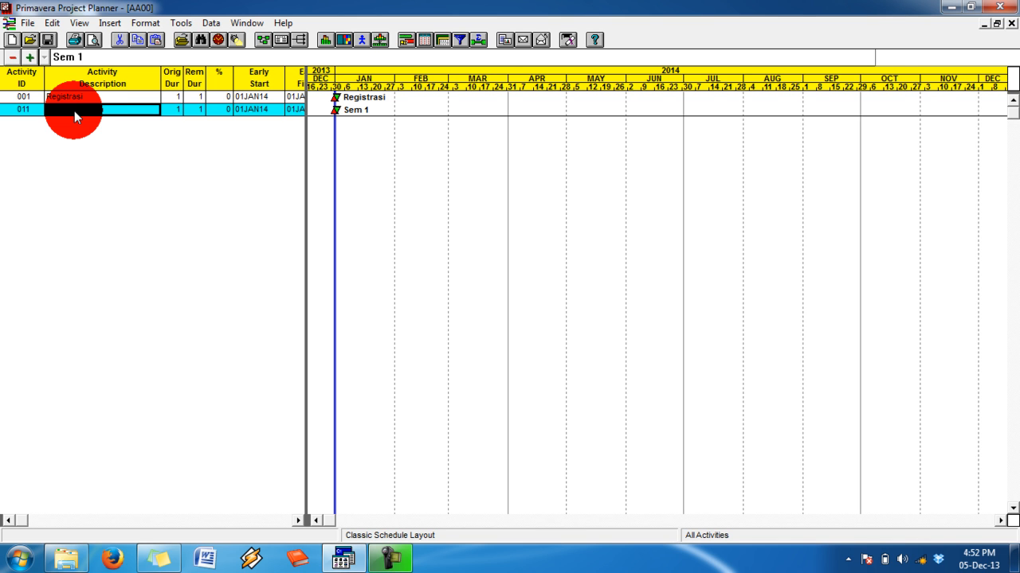
{"action": "key", "text": "Insert"}
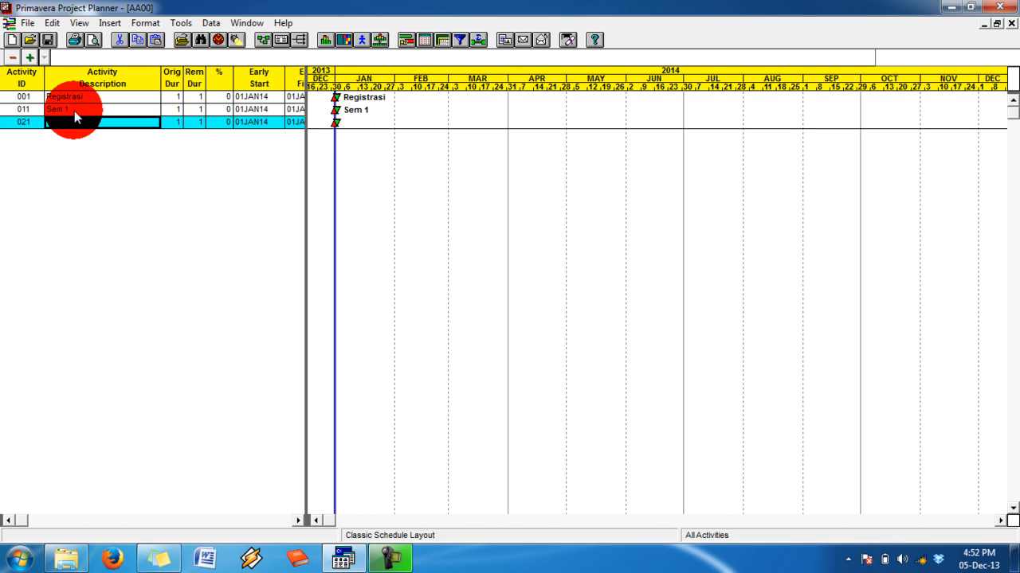
{"action": "type", "text": "Sem 2"}
{"action": "left_click", "coordinate": [74, 113]}
Add two activities below Sem 2, described as "Sem 3" and "Sem 4"
{"action": "key", "text": "Insert"}
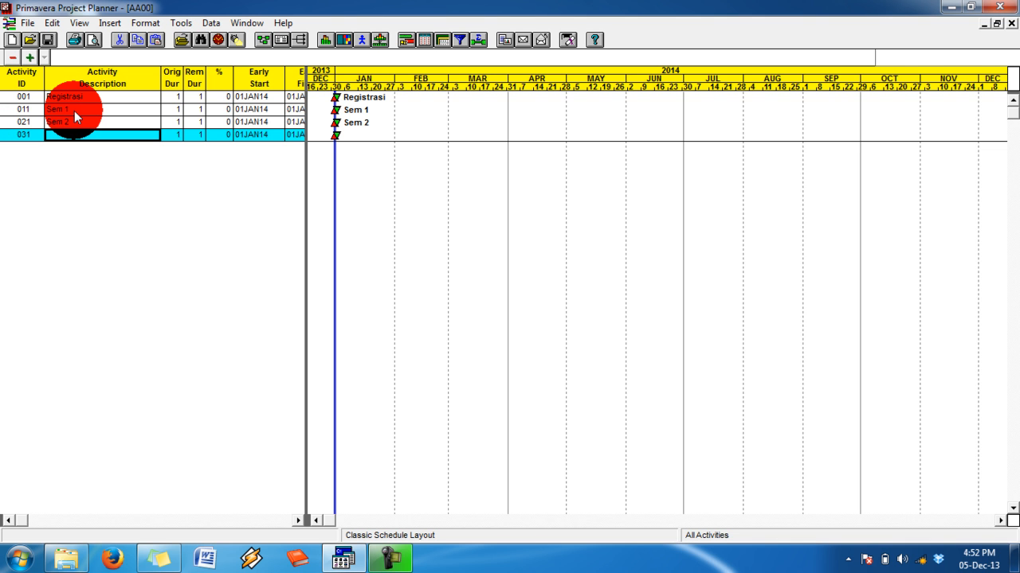
{"action": "type", "text": "Sem 3"}
{"action": "key", "text": "Return"}
{"action": "key", "text": "Insert"}
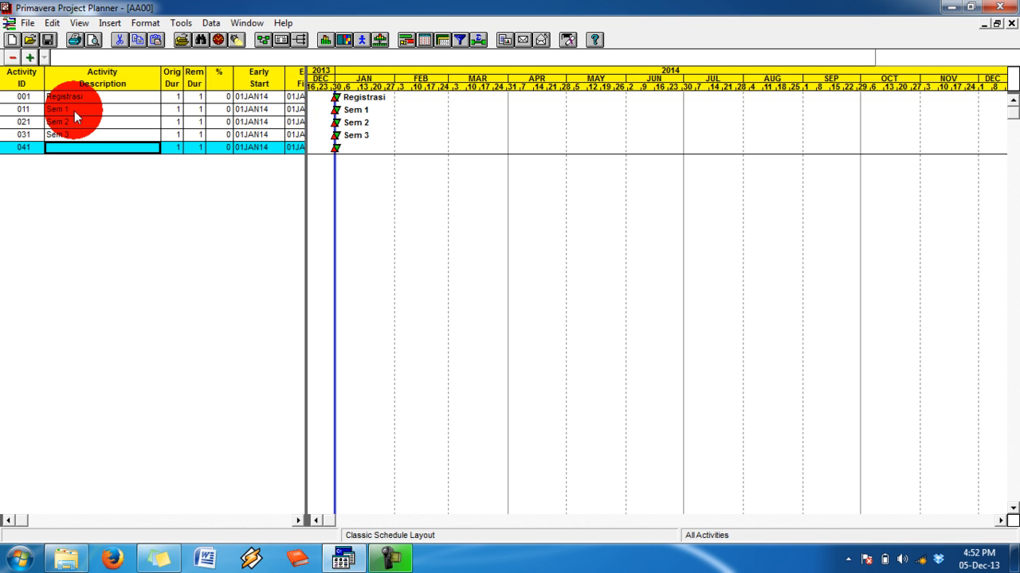
{"action": "type", "text": "Sem 4"}
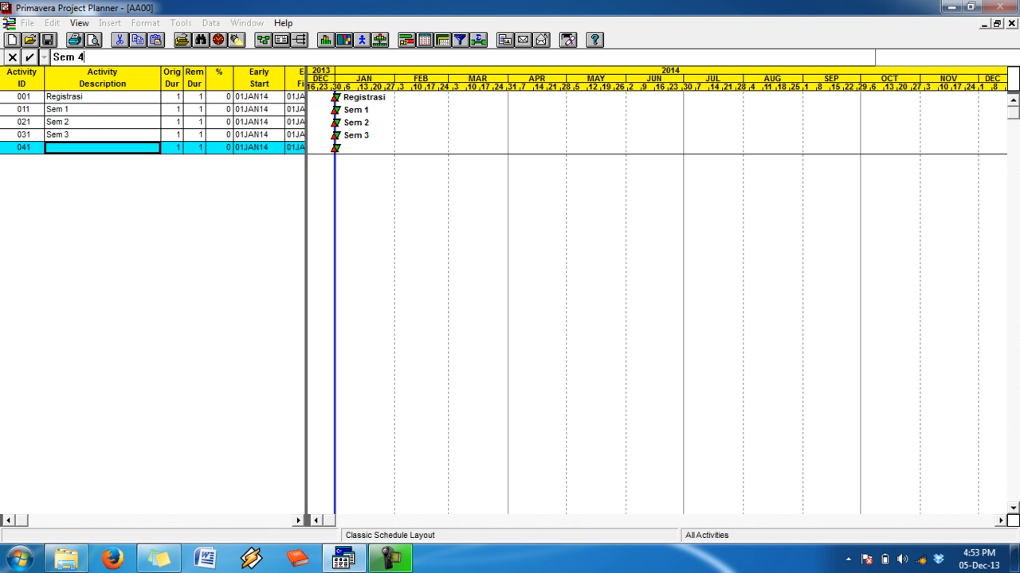
{"action": "left_click", "coordinate": [74, 113]}
Add two activities below Sem 4, described as "Sem 5" and "Sem 6"
{"action": "key", "text": "Insert"}
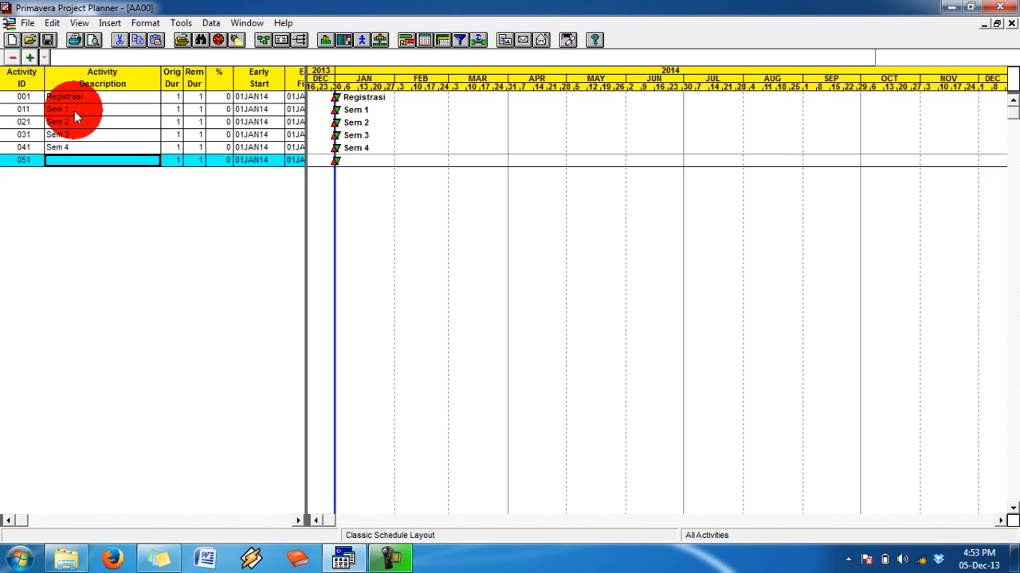
{"action": "type", "text": "Sem 5"}
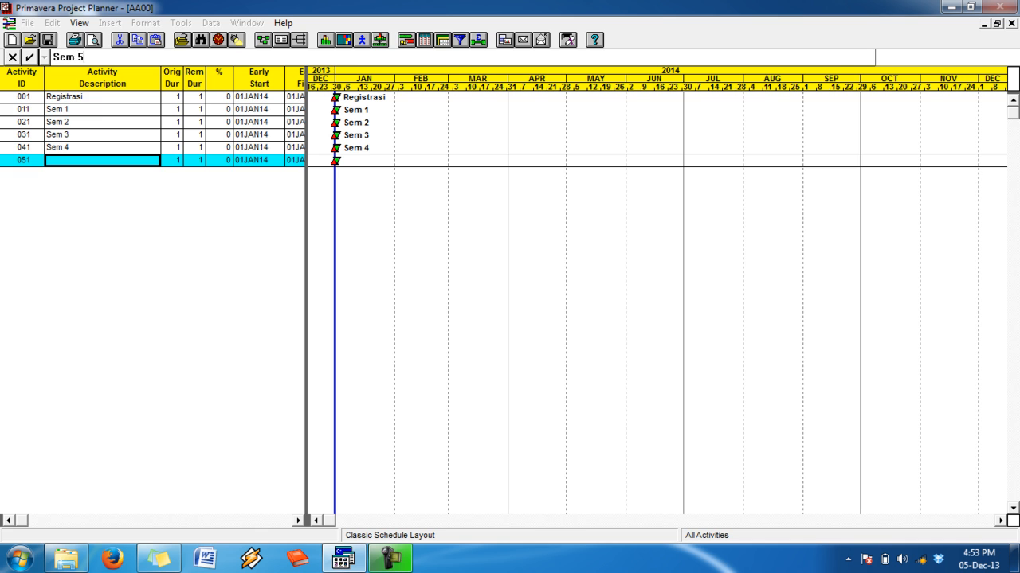
{"action": "left_click", "coordinate": [74, 113]}
{"action": "key", "text": "Insert"}
{"action": "type", "text": "Sem 6"}
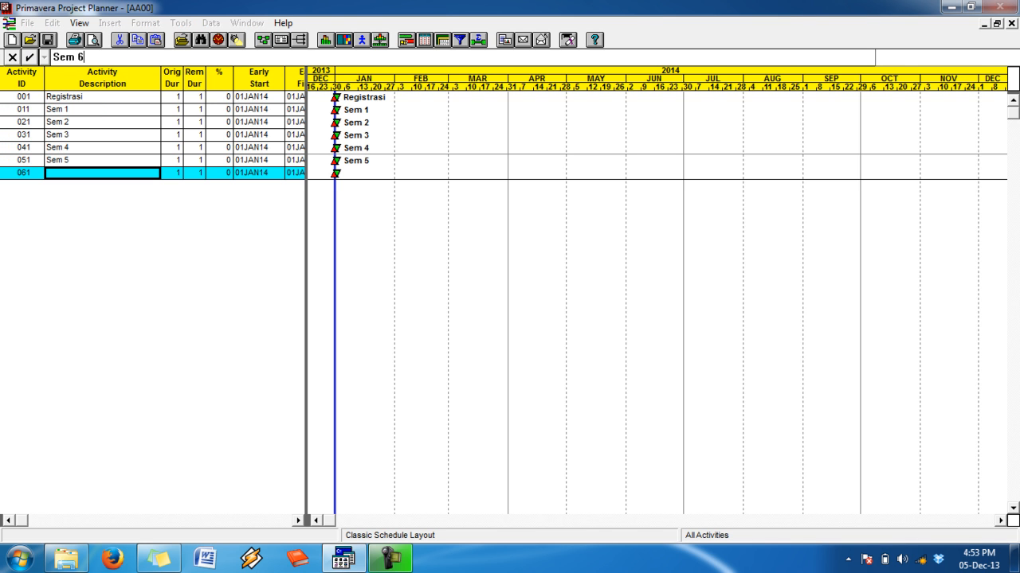
{"action": "left_click", "coordinate": [74, 110]}
Add an activity below Sem 6 with the description "Tutup Teori"
{"action": "key", "text": "Insert"}
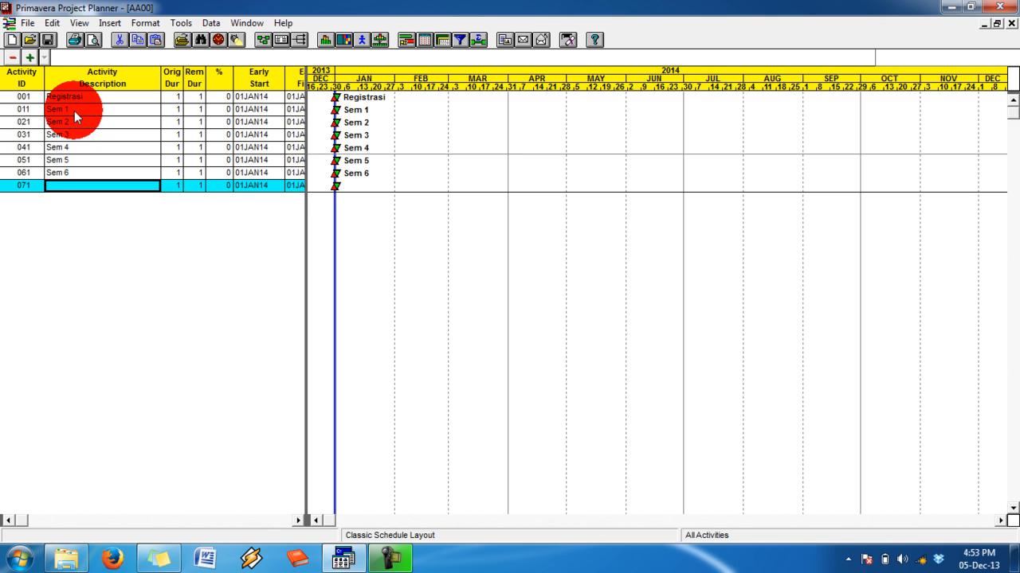
{"action": "type", "text": "Tutu"}
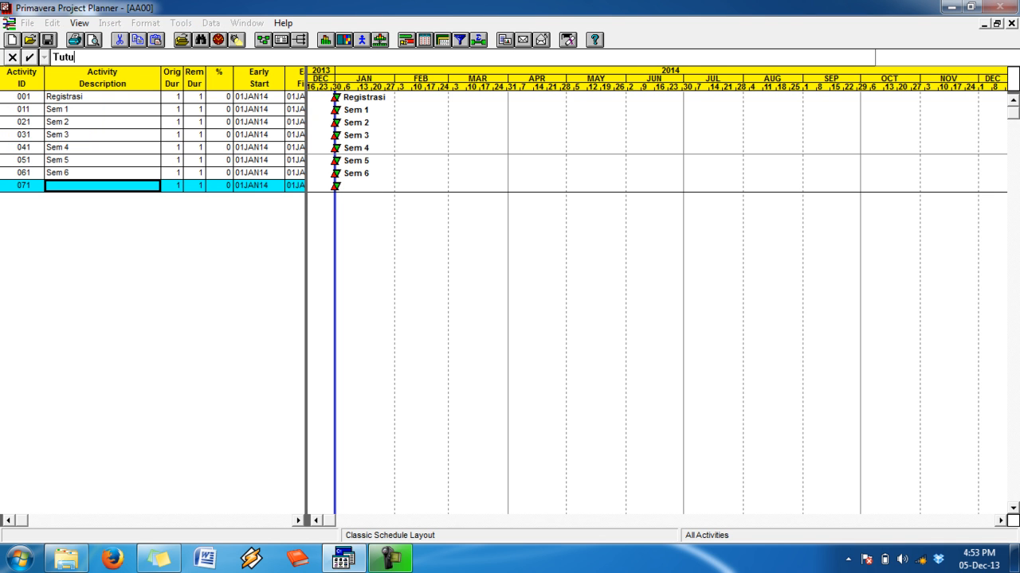
{"action": "type", "text": "p Teori"}
{"action": "left_click", "coordinate": [74, 111]}
Add two activities below Tutup Teori, described as "TA" and "Wisuda"
{"action": "key", "text": "Insert"}
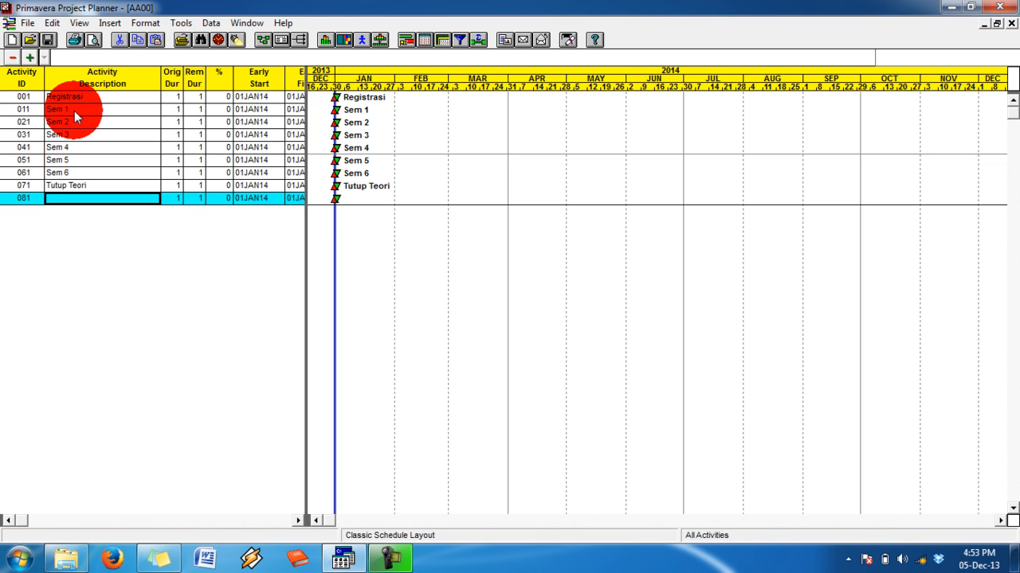
{"action": "type", "text": "TA"}
{"action": "left_click", "coordinate": [75, 114]}
{"action": "key", "text": "Insert"}
{"action": "type", "text": "Wisud"}
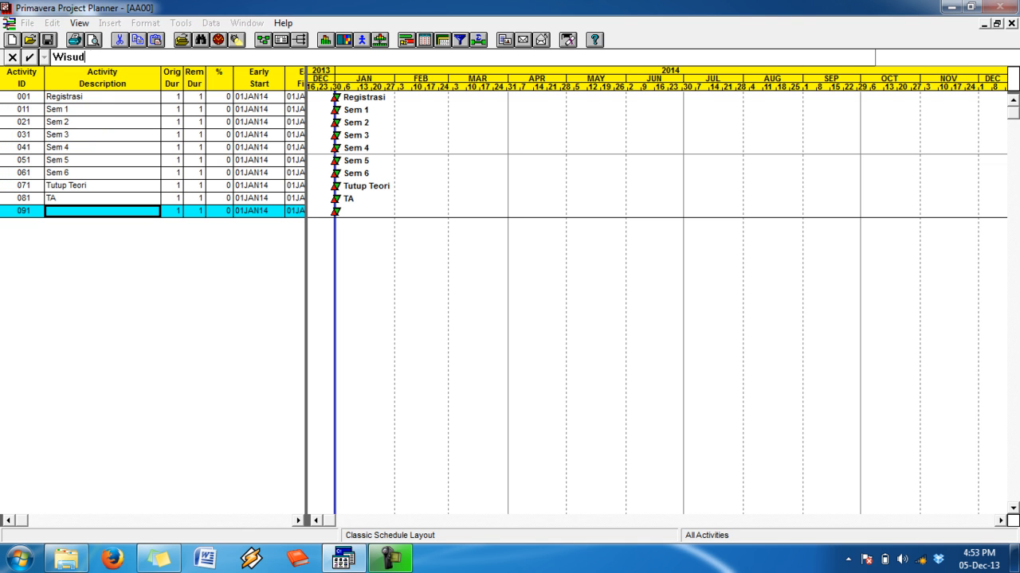
{"action": "type", "text": "a"}
{"action": "left_click", "coordinate": [74, 112]}
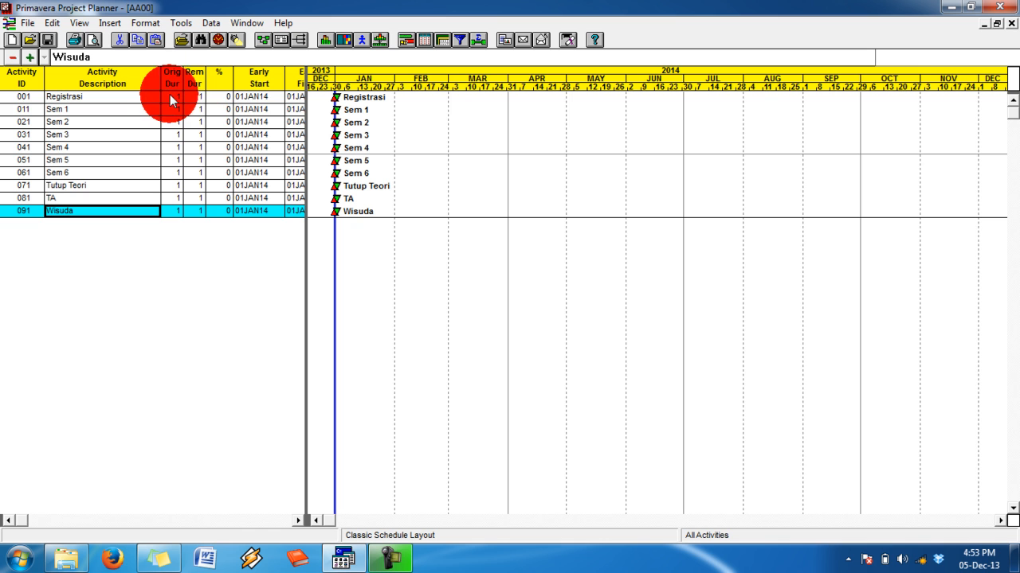
Widen the Orig Dur column and set the original duration of Registrasi to 3
{"action": "left_click_drag", "start_coordinate": [172, 97], "coordinate": [198, 80]}
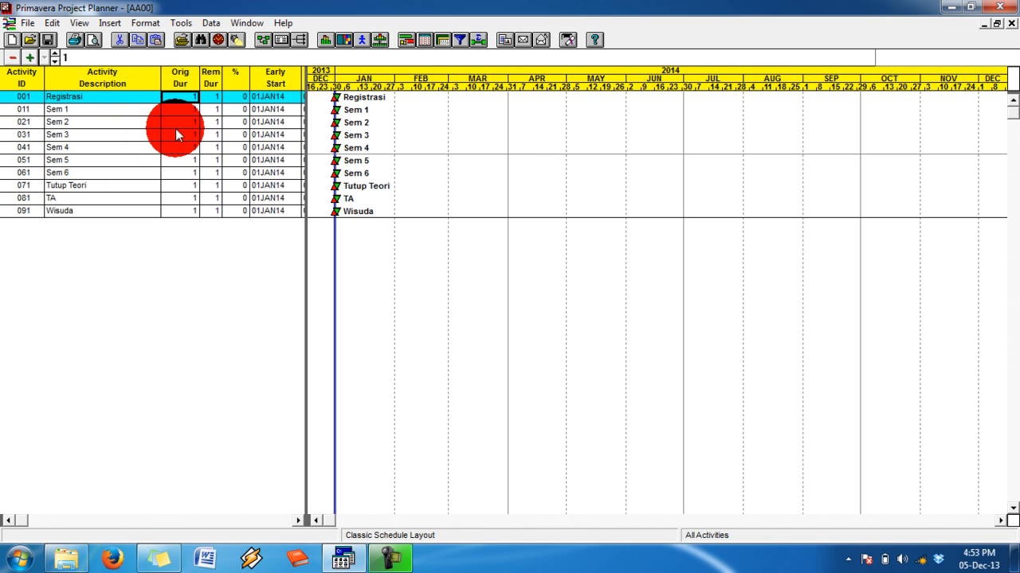
{"action": "type", "text": "3"}
{"action": "key", "text": "Return"}
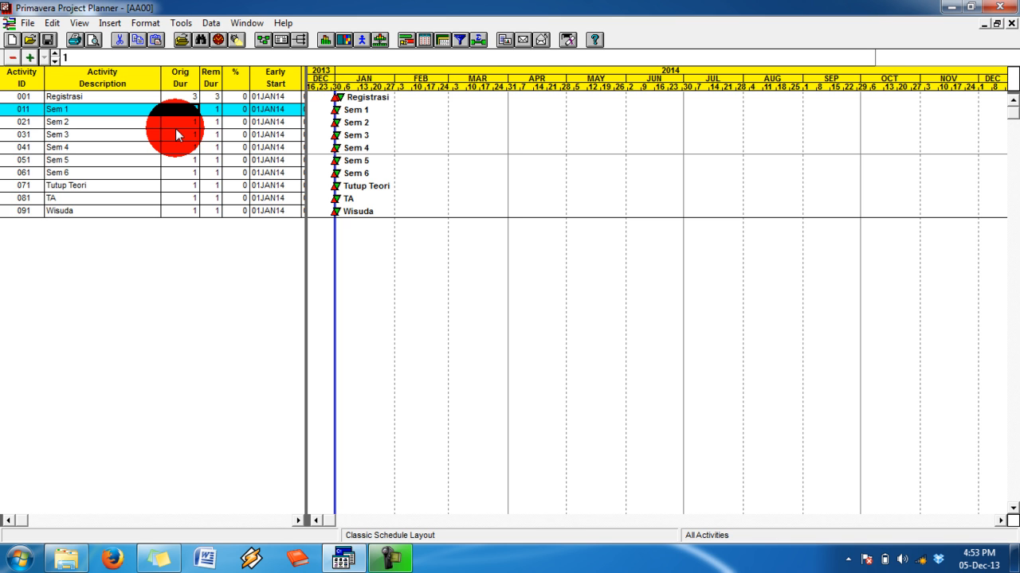
Set the original durations of Sem 1, Sem 2 and Sem 3 to 6 each
{"action": "type", "text": "6"}
{"action": "key", "text": "Return"}
{"action": "type", "text": "6"}
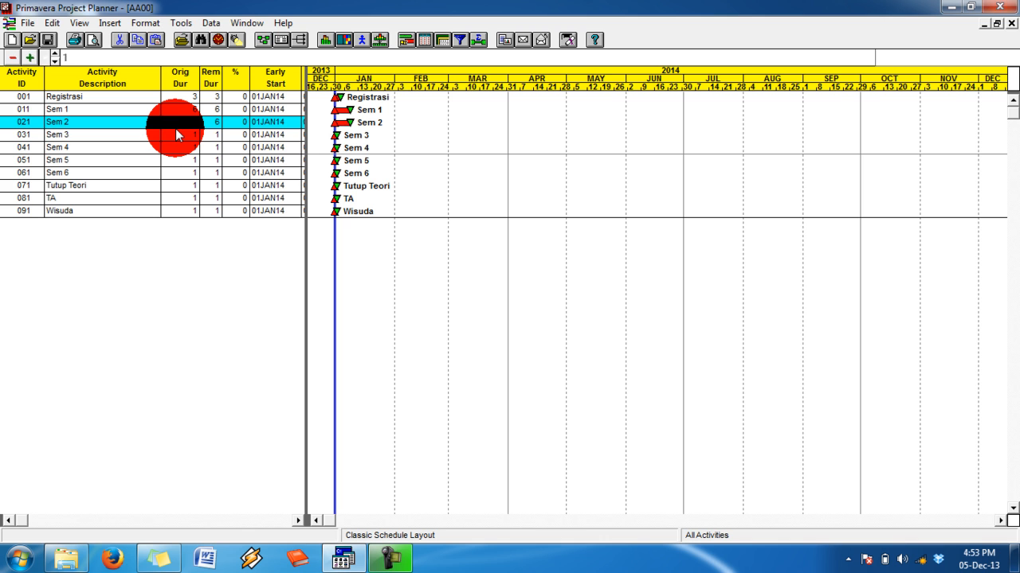
{"action": "key", "text": "Return"}
{"action": "type", "text": "6"}
{"action": "key", "text": "Return"}
Set the original durations of Sem 4, Sem 5 and Sem 6 to 6 each
{"action": "type", "text": "6"}
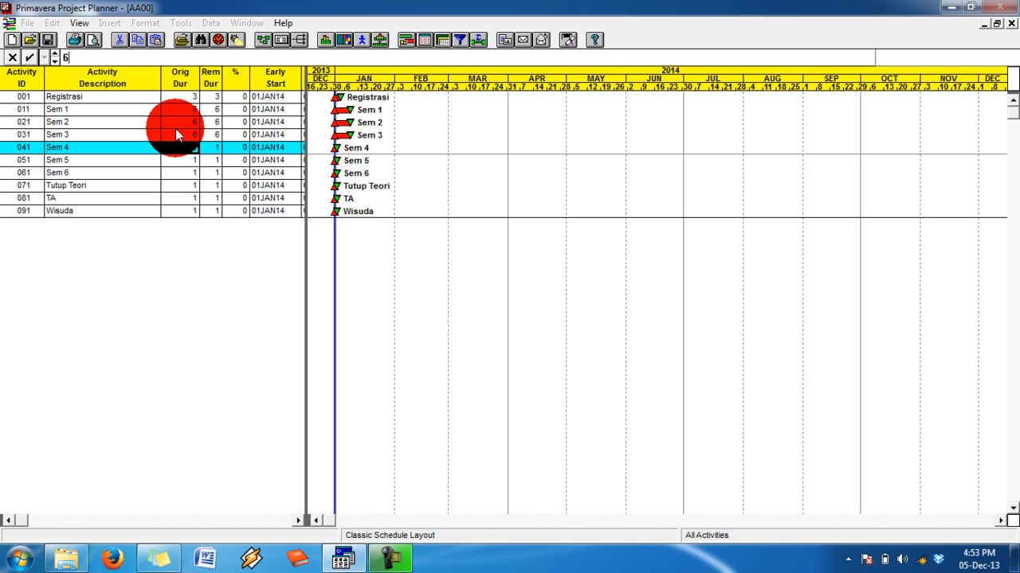
{"action": "key", "text": "Return"}
{"action": "type", "text": "6"}
{"action": "key", "text": "Return"}
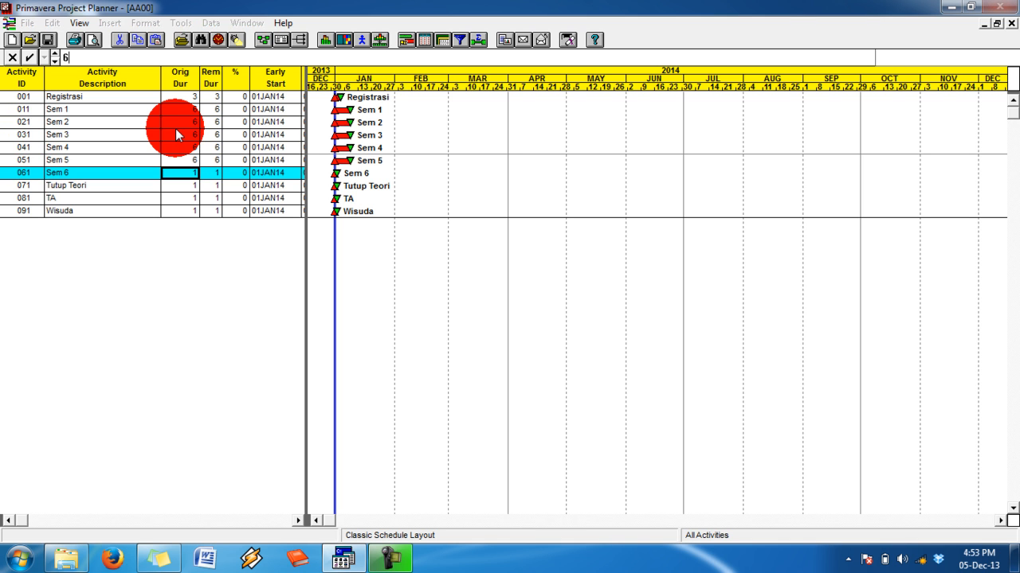
{"action": "type", "text": "6"}
{"action": "key", "text": "Return"}
{"action": "key", "text": "Return"}
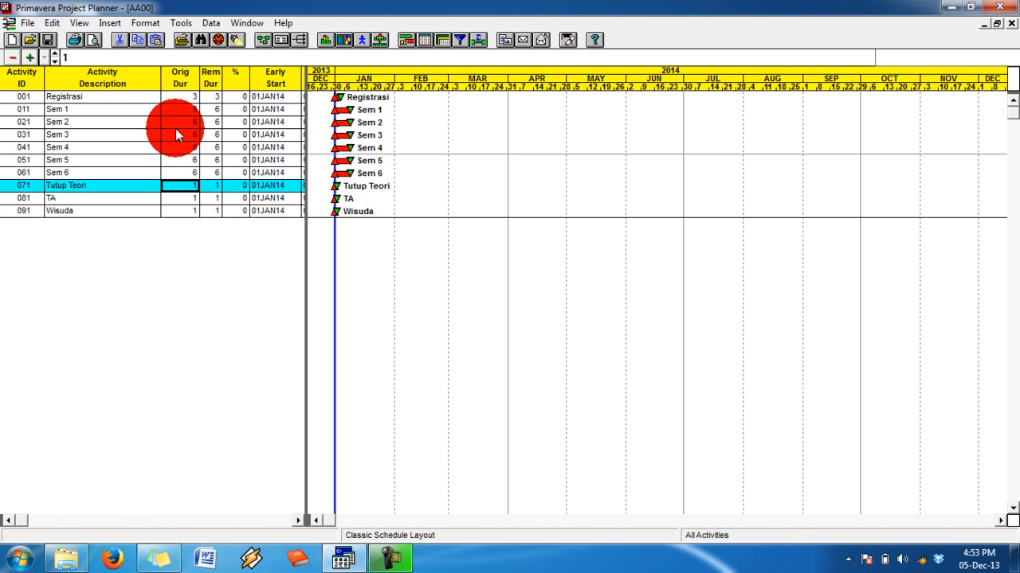
Set the original durations of Tutup Teori to 3, TA to 4 and Wisuda to 5
{"action": "type", "text": "3"}
{"action": "key", "text": "Return"}
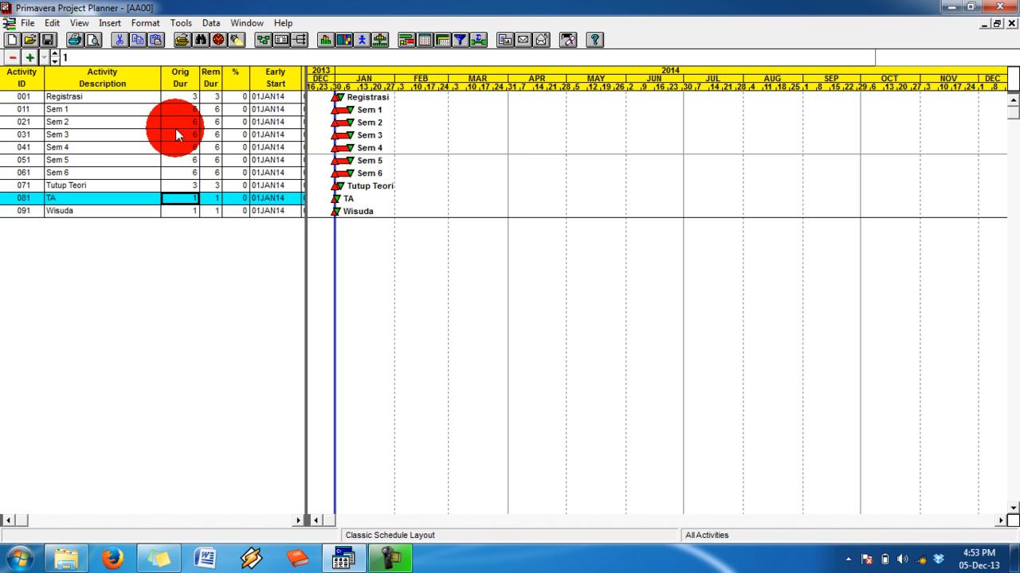
{"action": "type", "text": "4"}
{"action": "key", "text": "Return"}
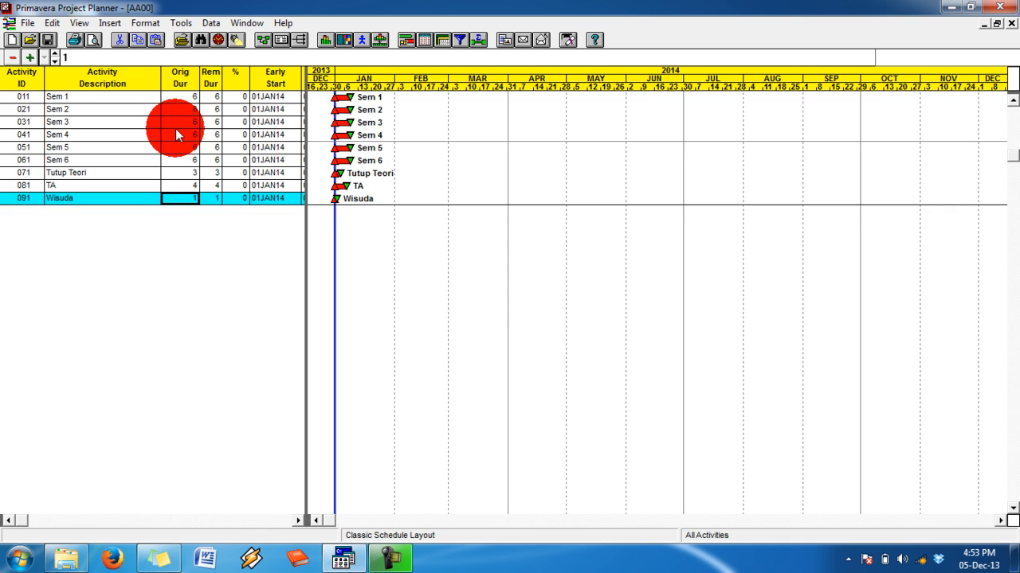
{"action": "type", "text": "5"}
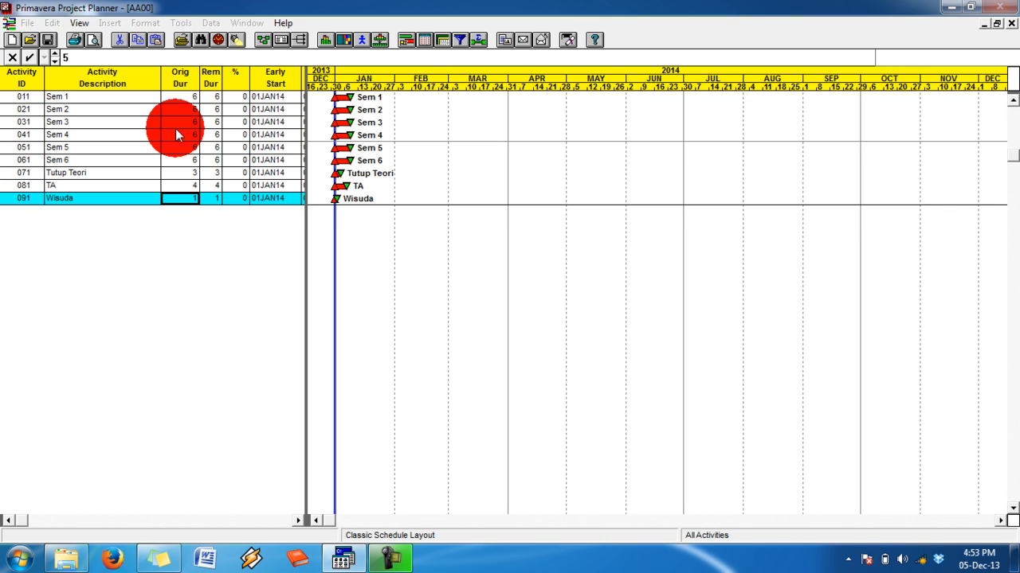
{"action": "key", "text": "Return"}
Go back up to the Registrasi activity and widen the activity table to show the Early Finish column
{"action": "key", "text": "Up"}
{"action": "key", "text": "Up"}
{"action": "key", "text": "Up"}
{"action": "key", "text": "Up"}
{"action": "key", "text": "Up"}
{"action": "key", "text": "Up"}
{"action": "key", "text": "Up"}
{"action": "key", "text": "Up"}
{"action": "key", "text": "Up"}
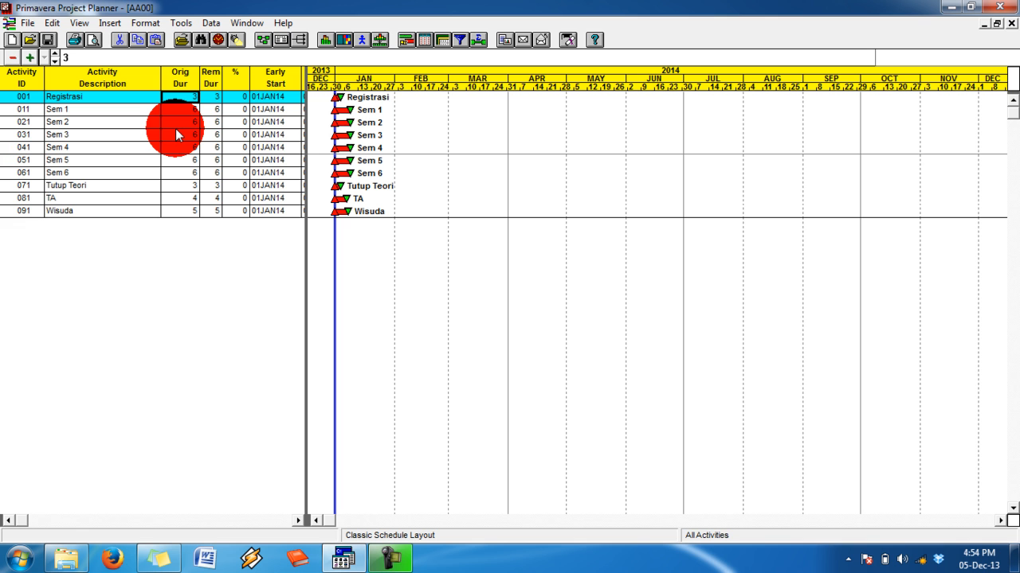
{"action": "left_click_drag", "start_coordinate": [306, 129], "coordinate": [371, 132]}
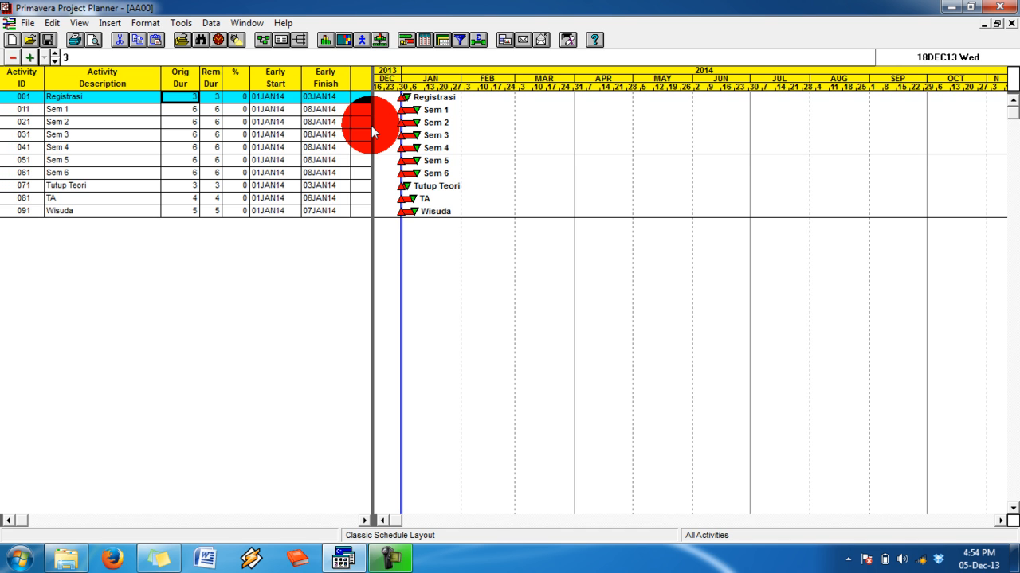
In the project's WBS structure, set level 1 to width 2 with the separator "-"
{"action": "left_click", "coordinate": [210, 22]}
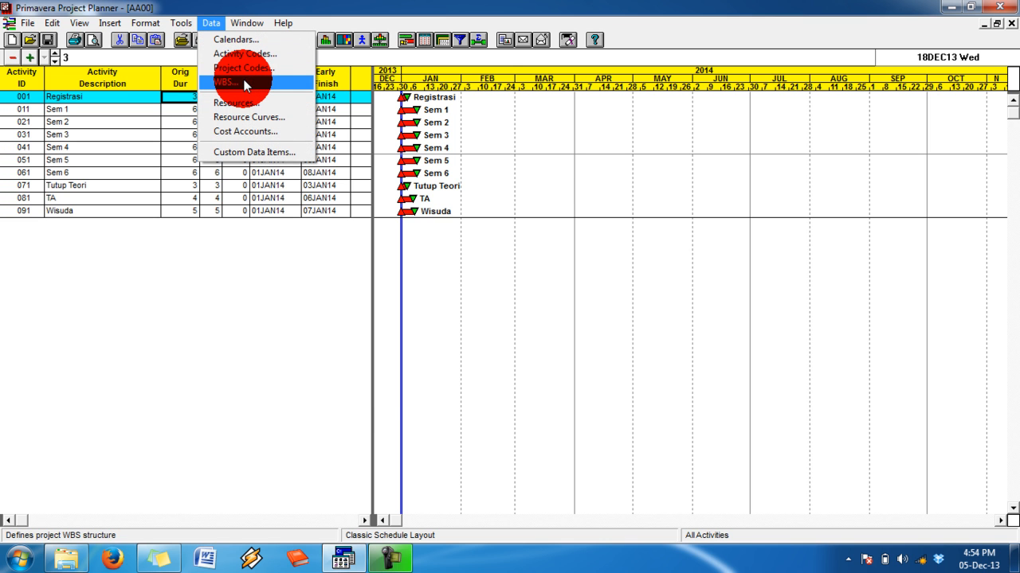
{"action": "left_click", "coordinate": [245, 83]}
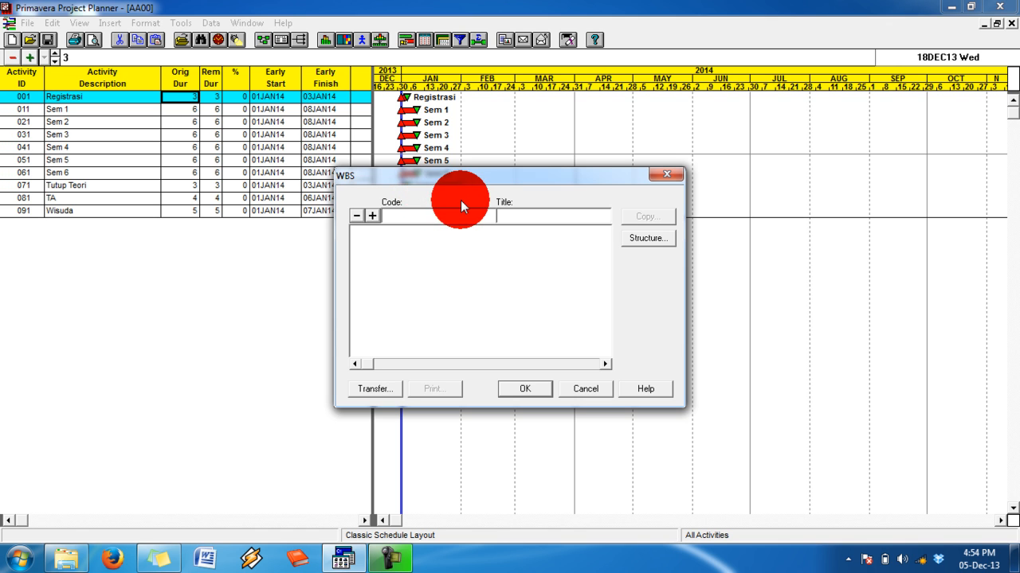
{"action": "left_click", "coordinate": [647, 238]}
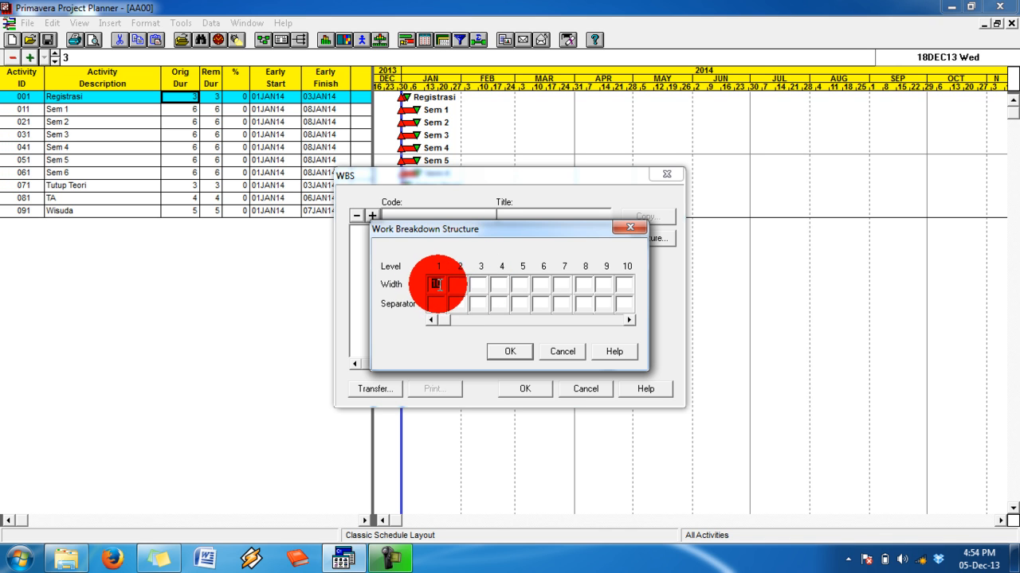
{"action": "left_click_drag", "start_coordinate": [436, 284], "coordinate": [449, 288]}
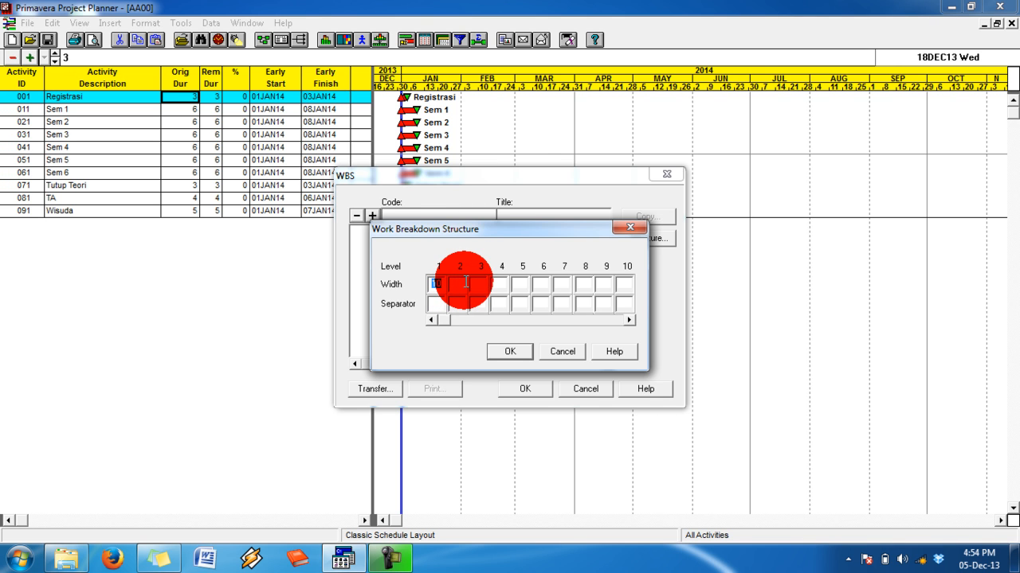
{"action": "type", "text": "2"}
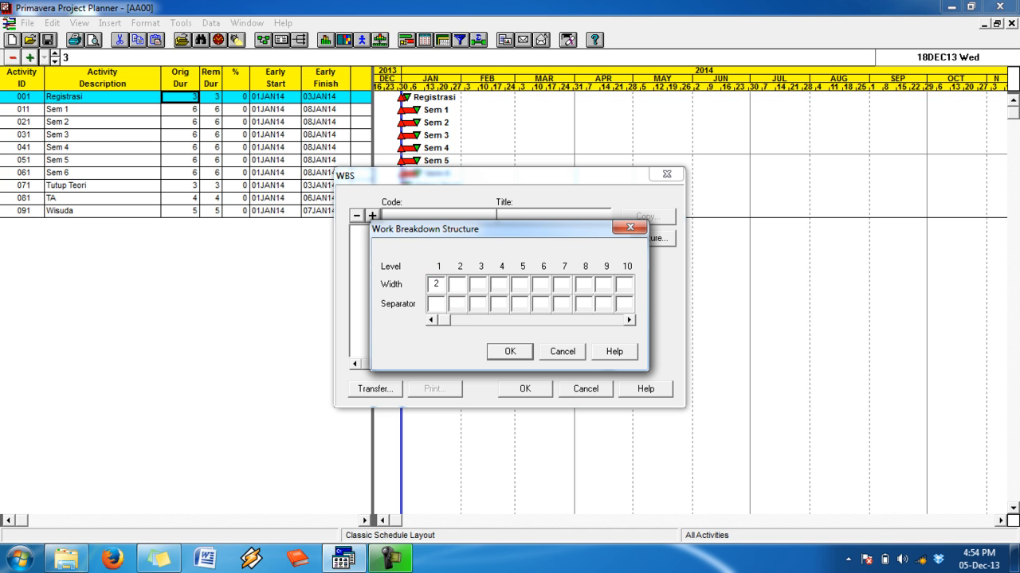
{"action": "left_click", "coordinate": [436, 304]}
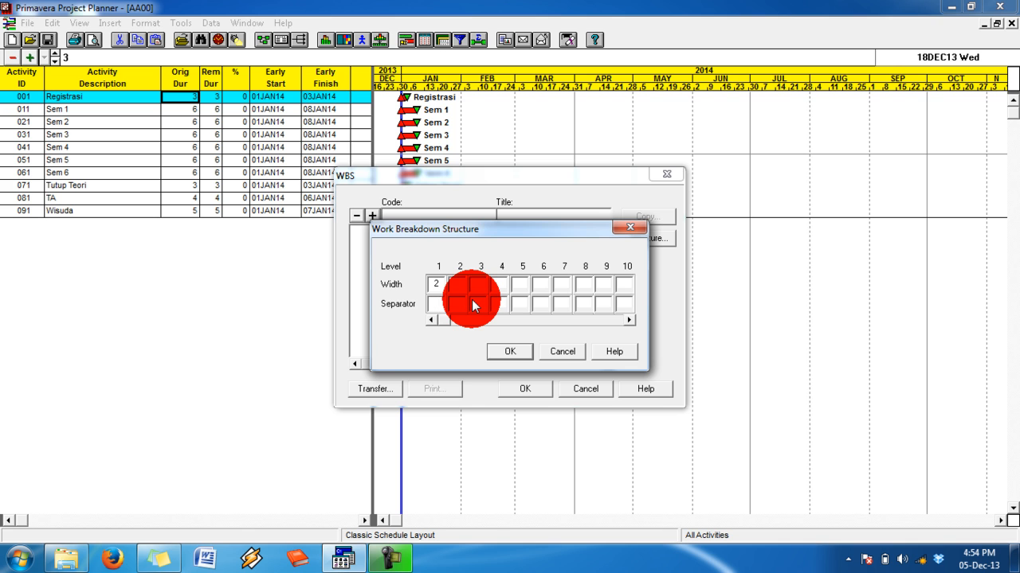
{"action": "type", "text": "-"}
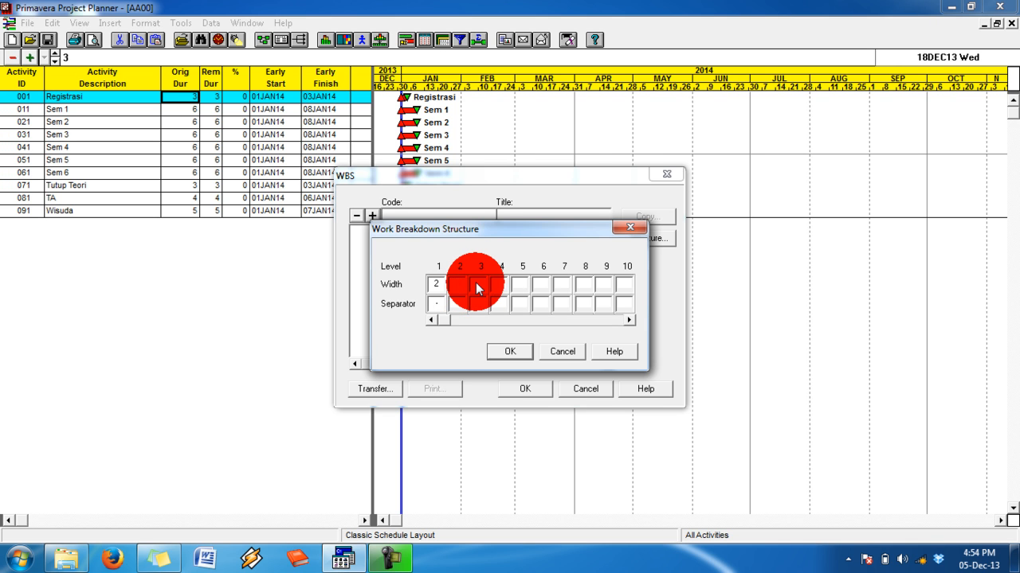
Set WBS level 2 to width 2 with the separator ";" and accept the structure
{"action": "type", "text": "2"}
{"action": "left_click", "coordinate": [460, 304]}
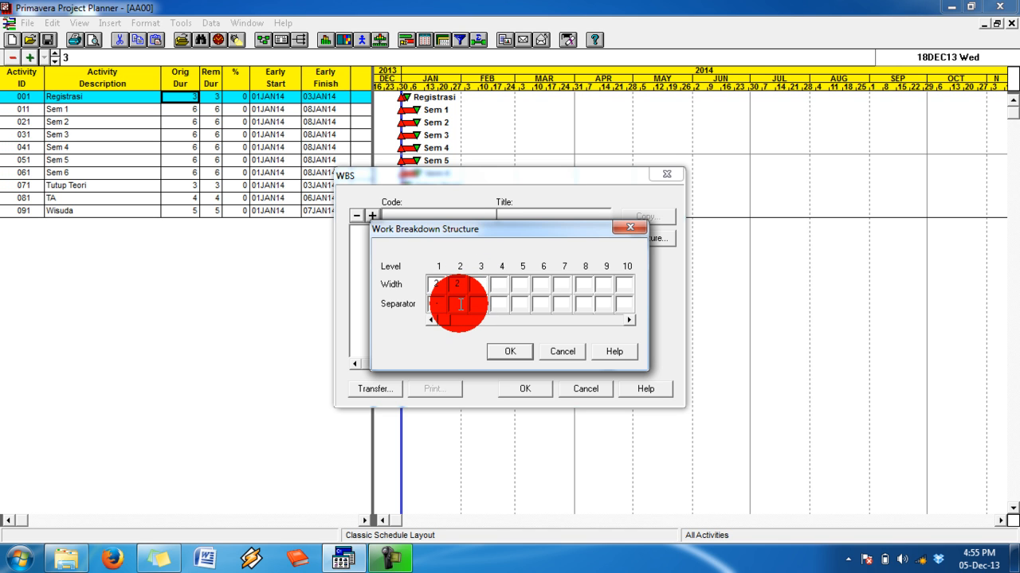
{"action": "type", "text": ";"}
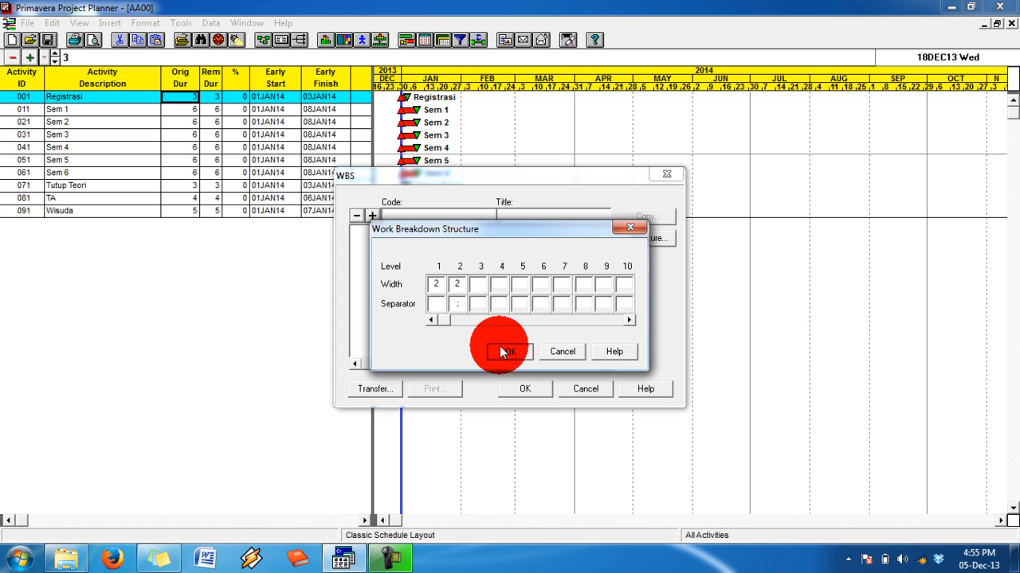
{"action": "left_click", "coordinate": [498, 344]}
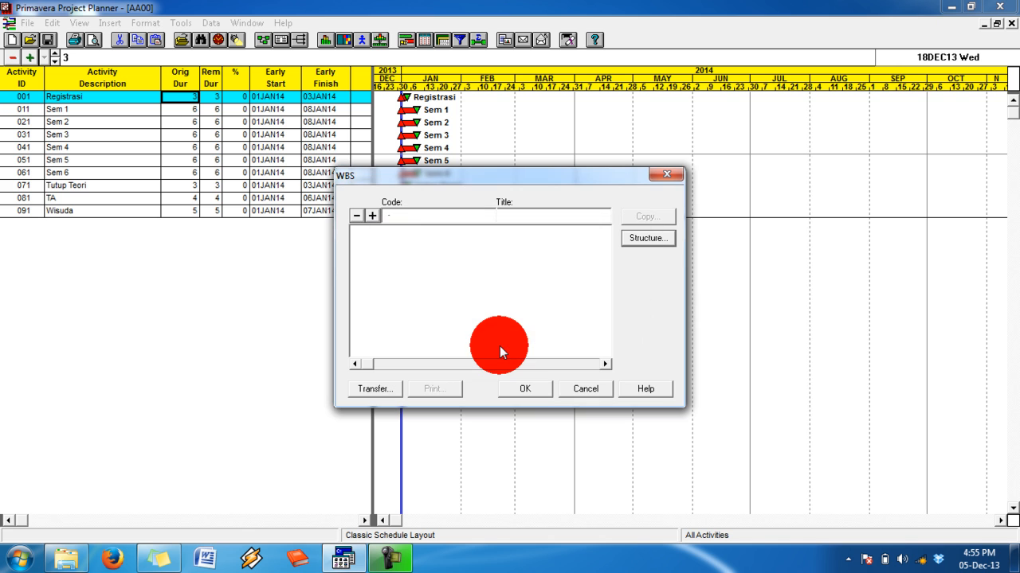
Add the WBS code A with the title "kuliah"
{"action": "left_click", "coordinate": [373, 216]}
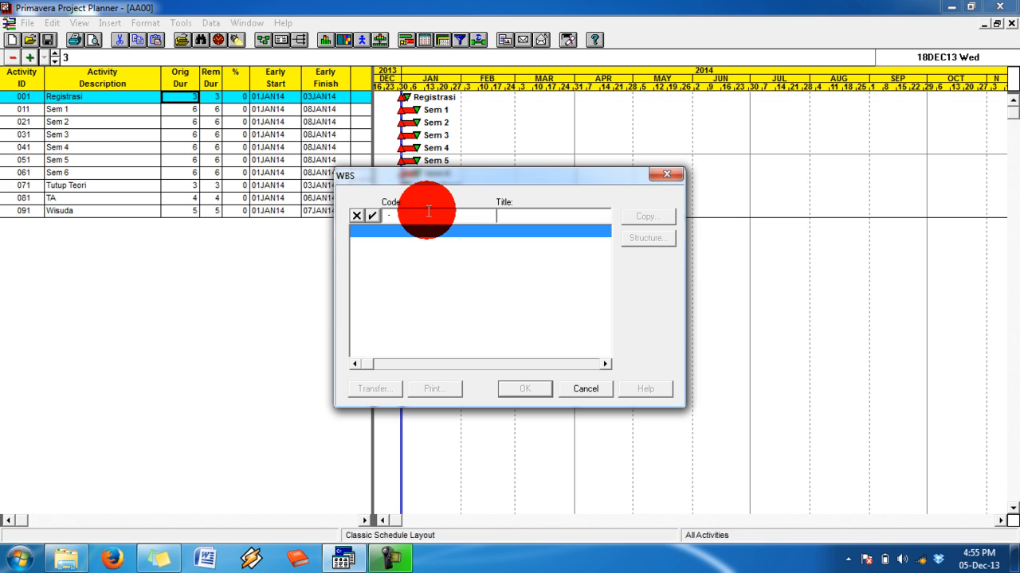
{"action": "type", "text": "A"}
{"action": "left_click", "coordinate": [372, 215]}
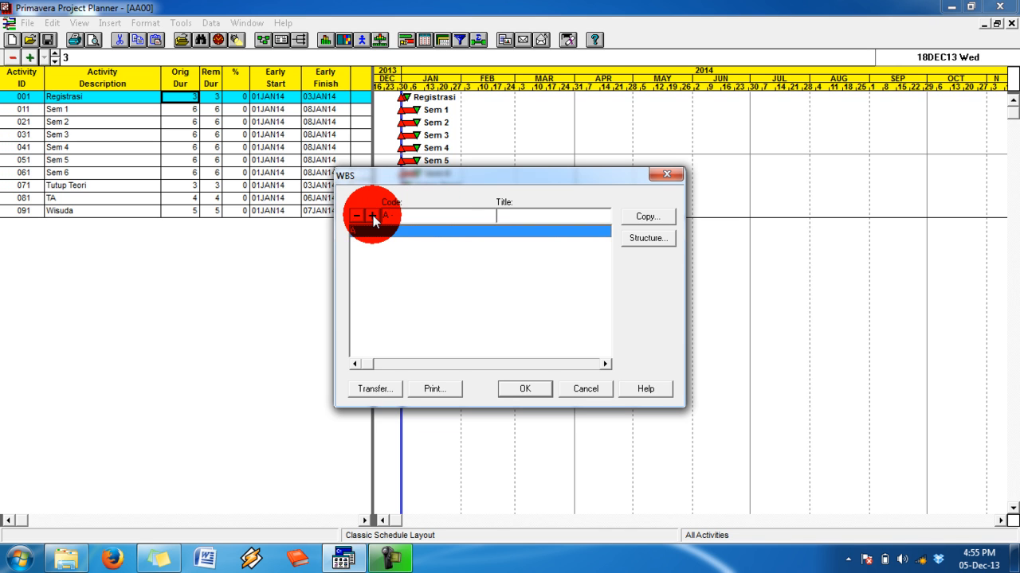
{"action": "left_click", "coordinate": [532, 218]}
{"action": "type", "text": "kuliah"}
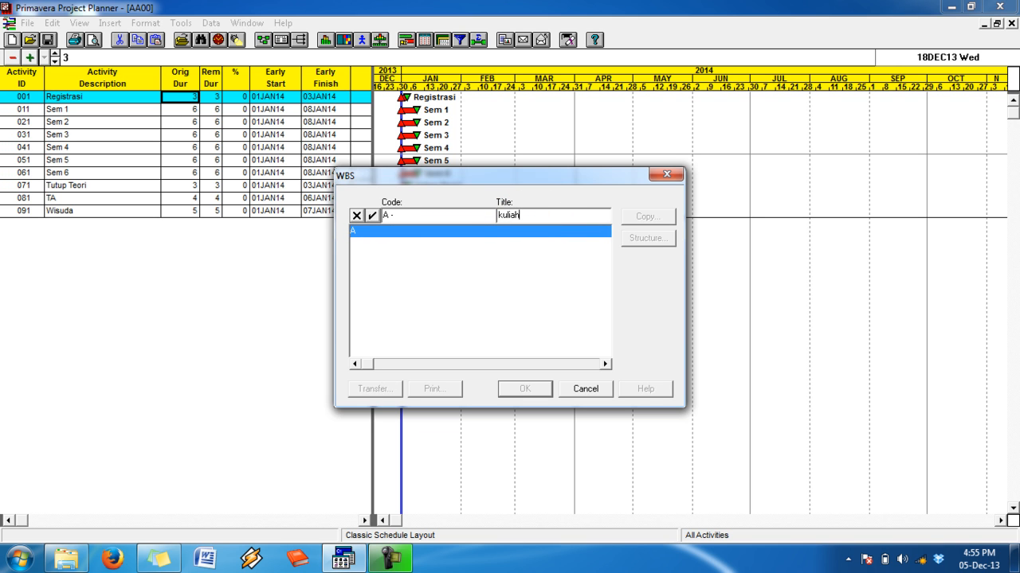
{"action": "key", "text": "Return"}
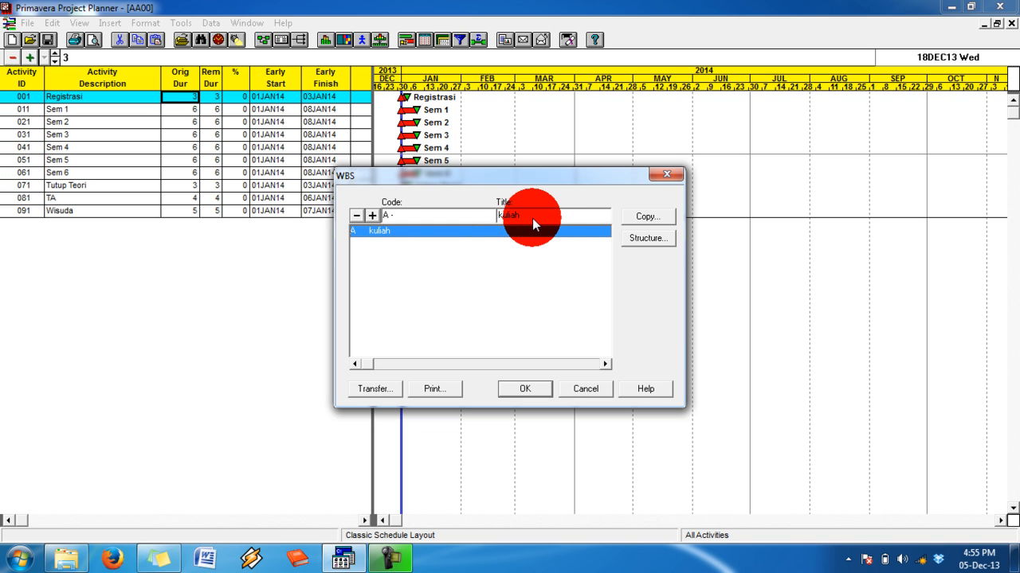
Add the WBS code A-1 with the title "Awal" under code A
{"action": "left_click", "coordinate": [377, 231]}
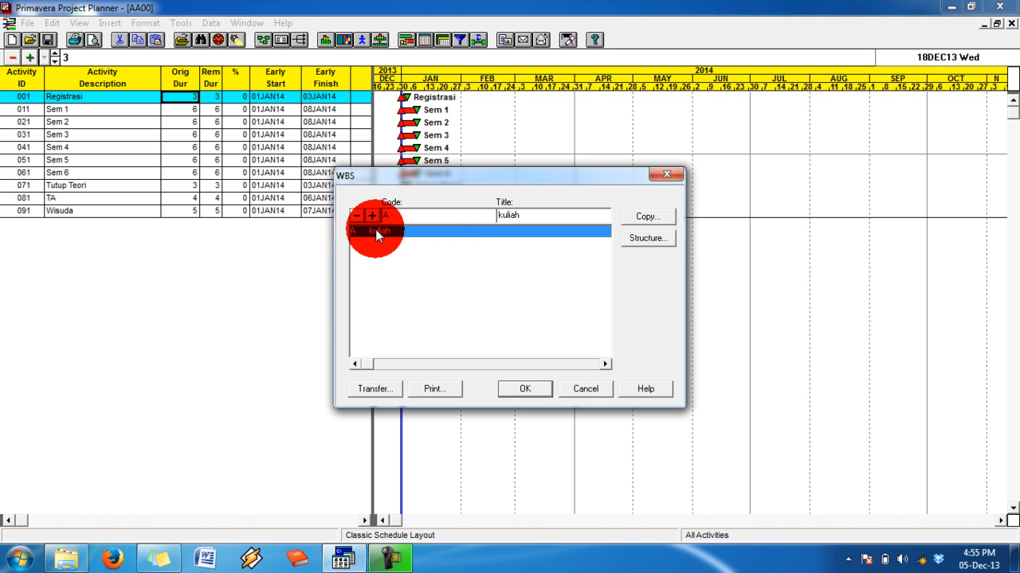
{"action": "left_click", "coordinate": [373, 216]}
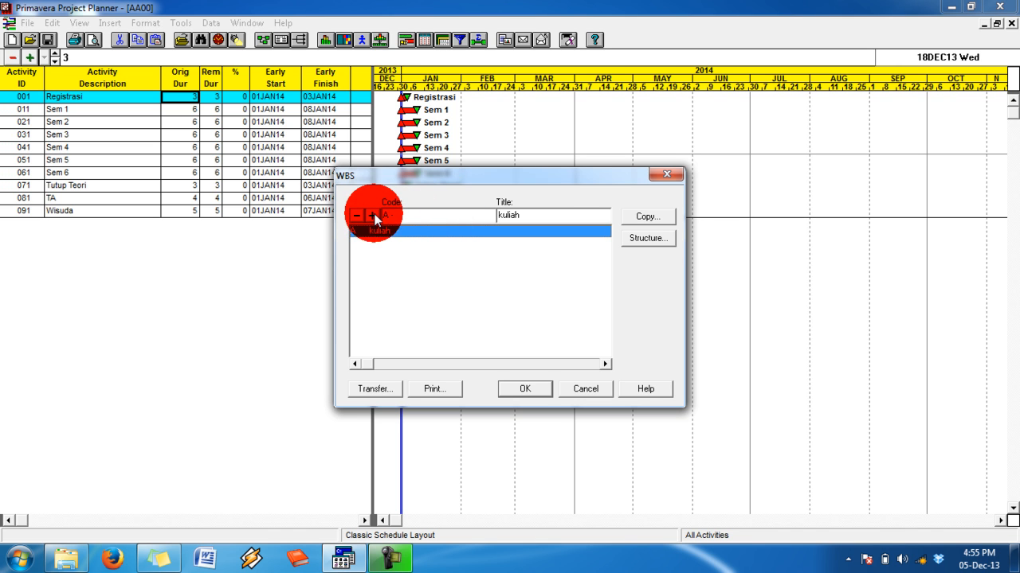
{"action": "type", "text": "A"}
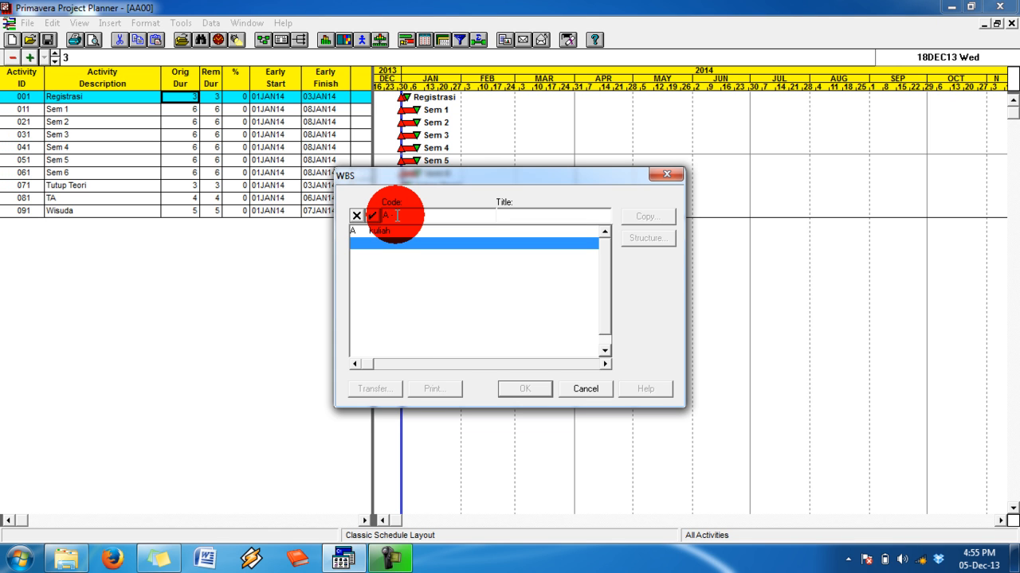
{"action": "type", "text": "-1"}
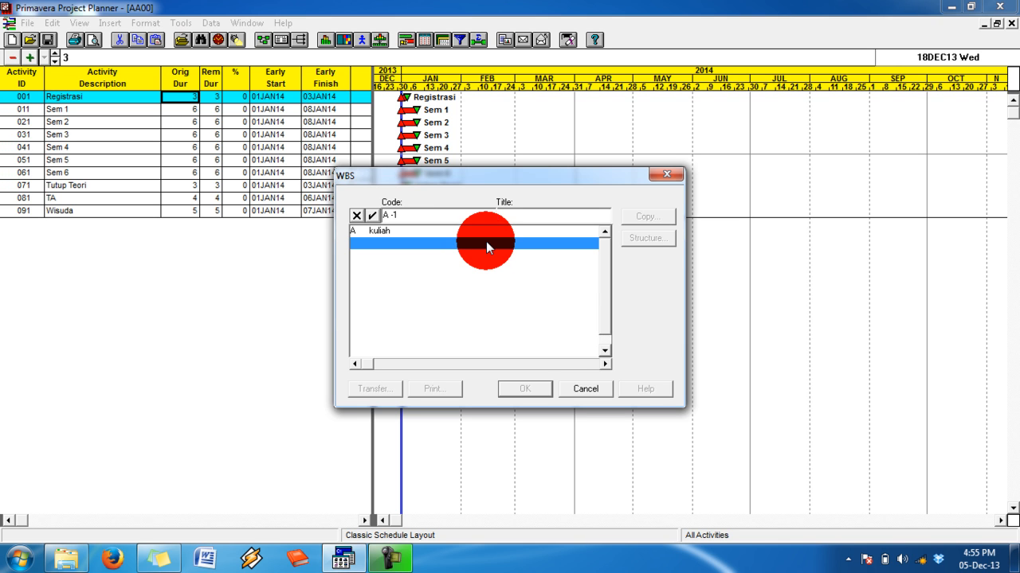
{"action": "type", "text": "Awal"}
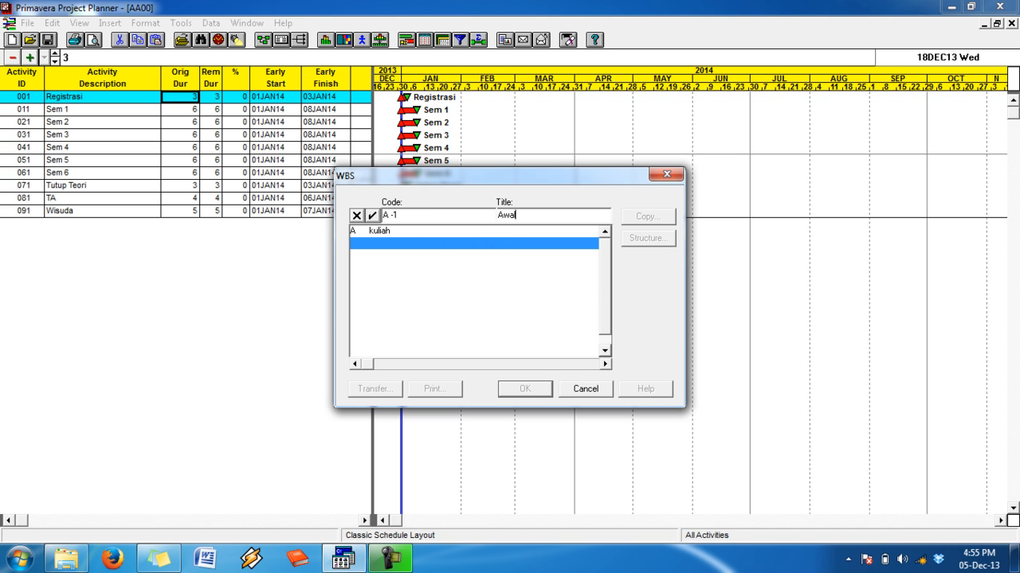
{"action": "left_click", "coordinate": [372, 214]}
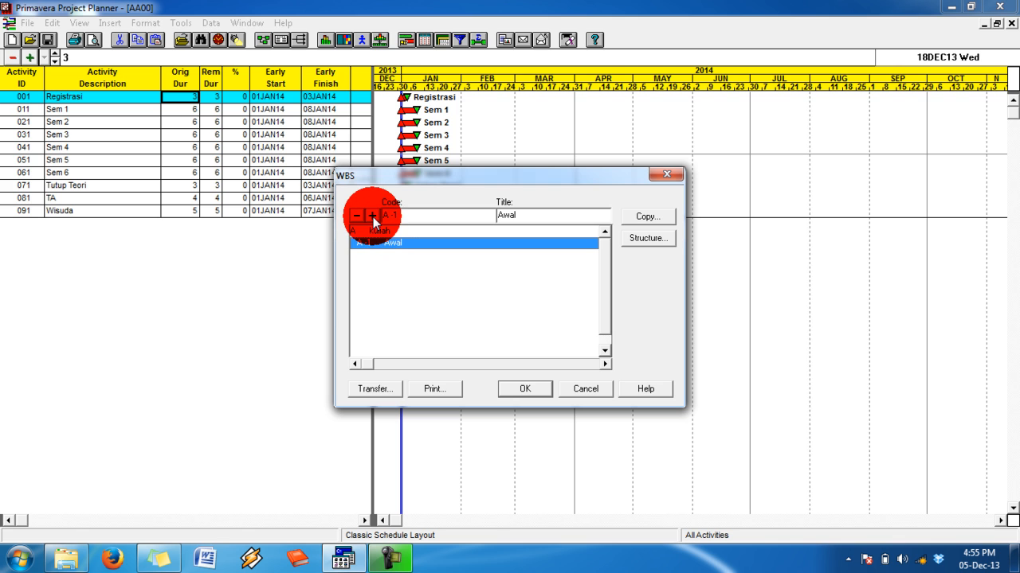
Add the WBS code A-2 with the title "Core Kuliah"
{"action": "left_click", "coordinate": [372, 216]}
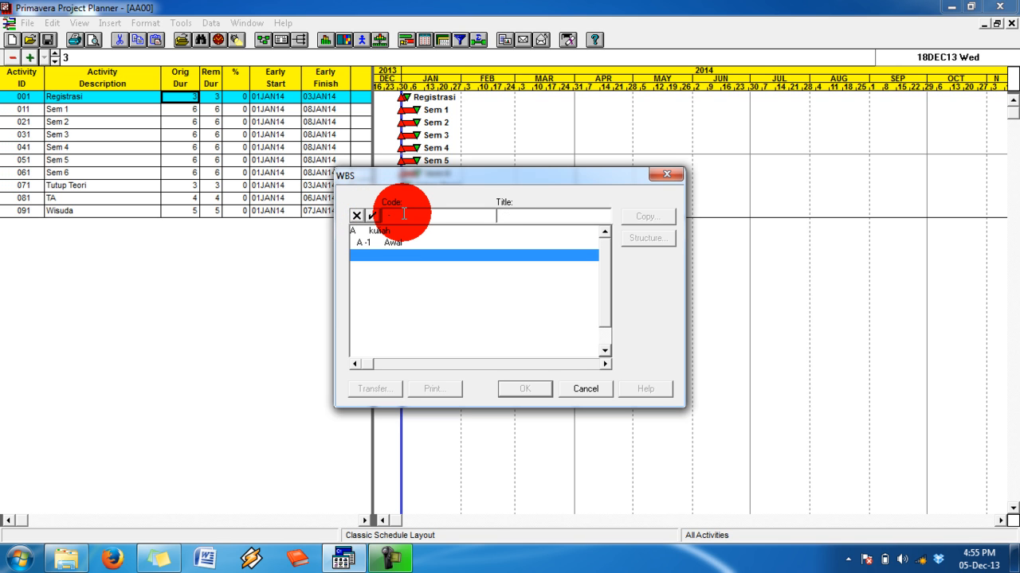
{"action": "type", "text": "A-2"}
{"action": "left_click", "coordinate": [371, 215]}
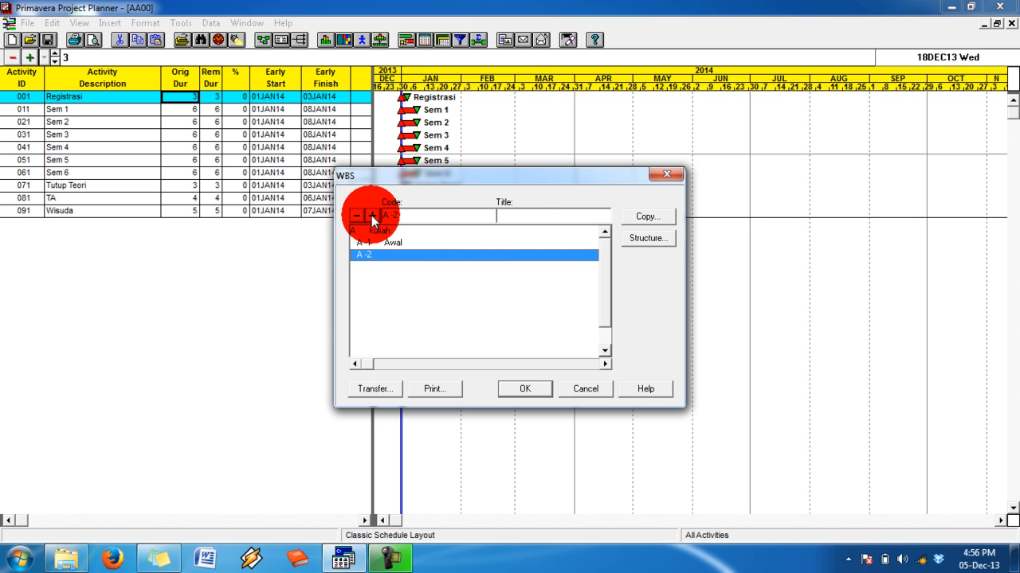
{"action": "left_click", "coordinate": [521, 213]}
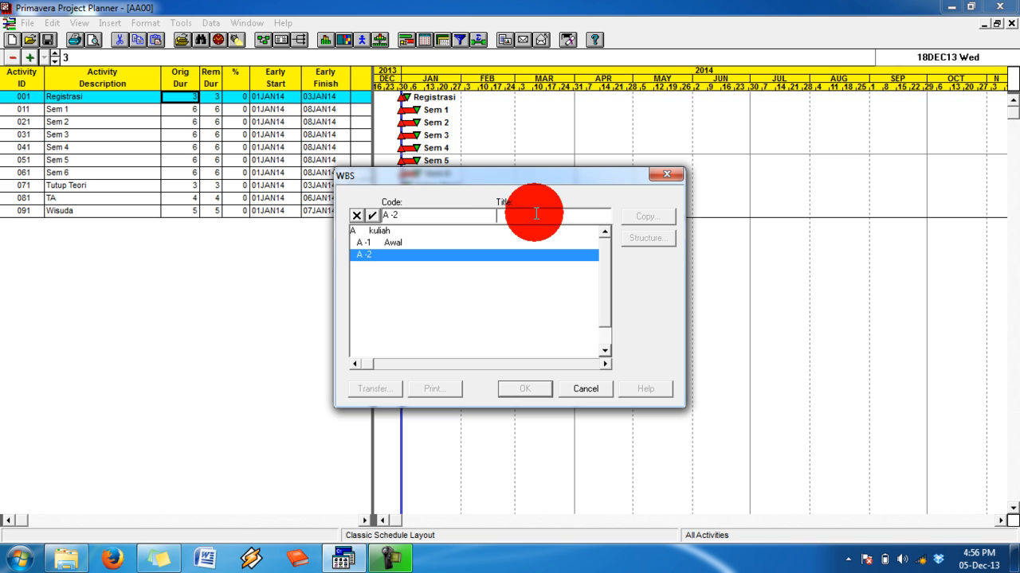
{"action": "type", "text": "Core K"}
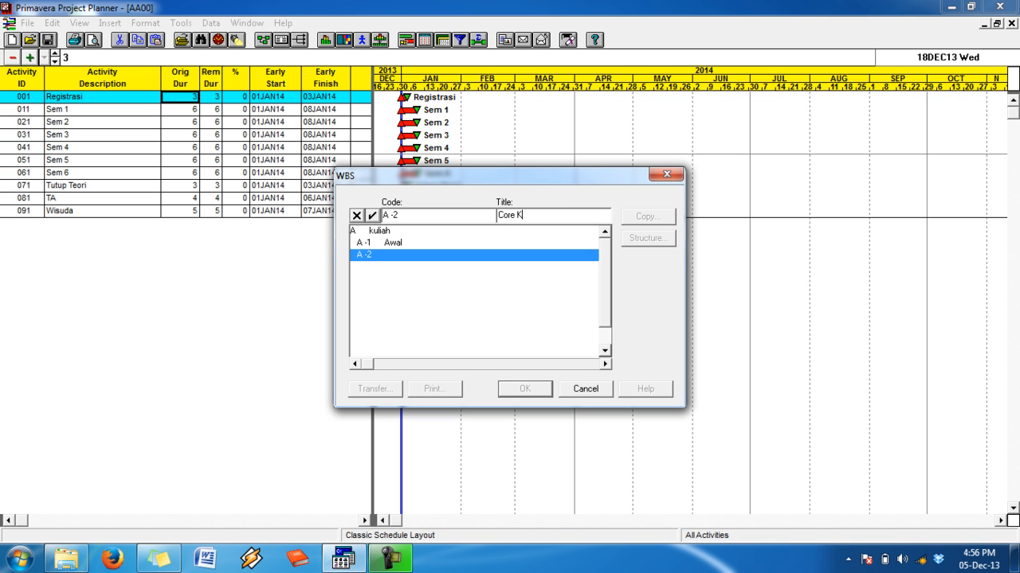
{"action": "type", "text": "uliah"}
{"action": "left_click", "coordinate": [532, 215]}
{"action": "left_click", "coordinate": [371, 215]}
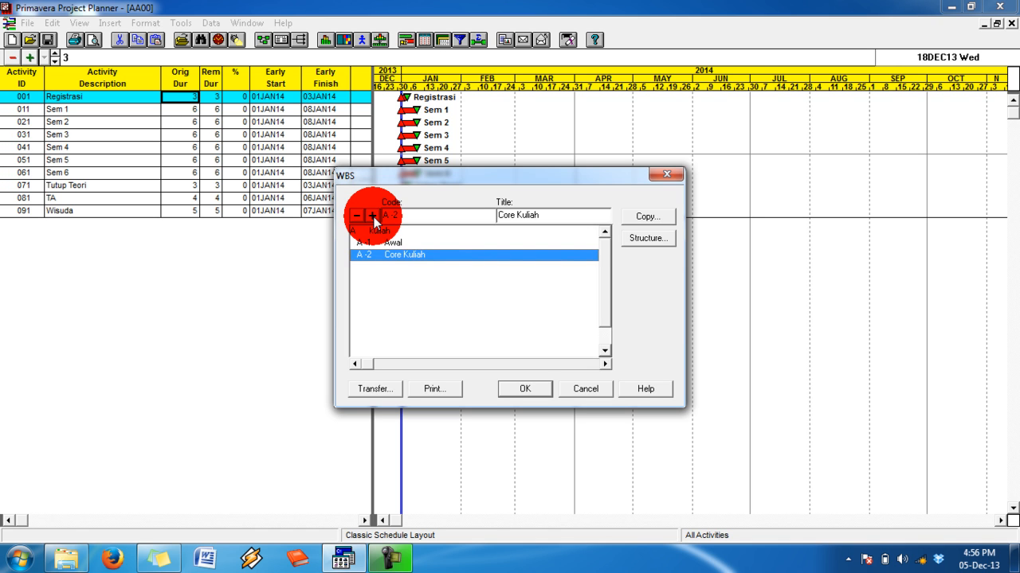
Add the WBS code A-3 with the title "Akhir" and accept the list of WBS codes
{"action": "left_click", "coordinate": [372, 216]}
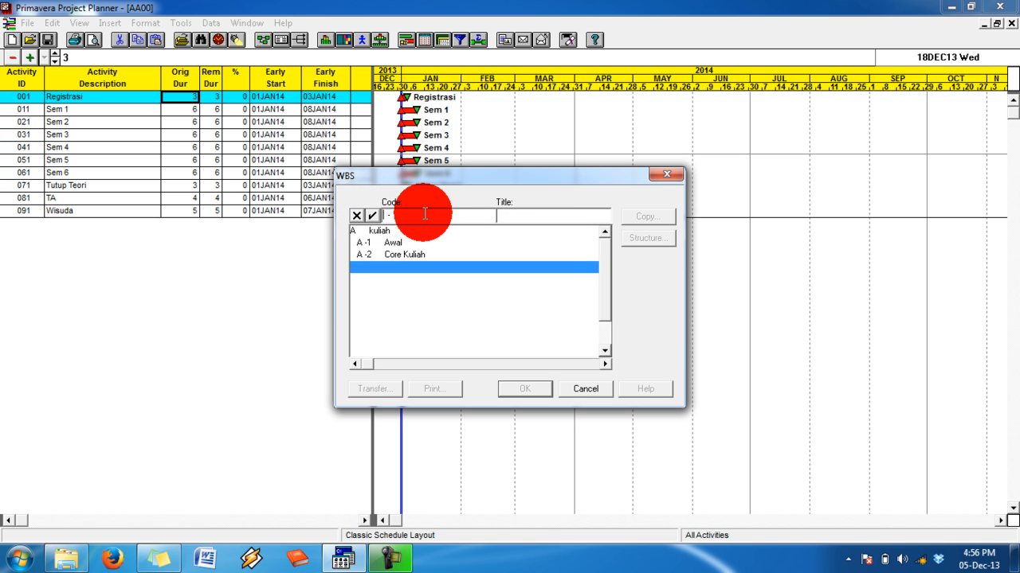
{"action": "type", "text": "A -3 "}
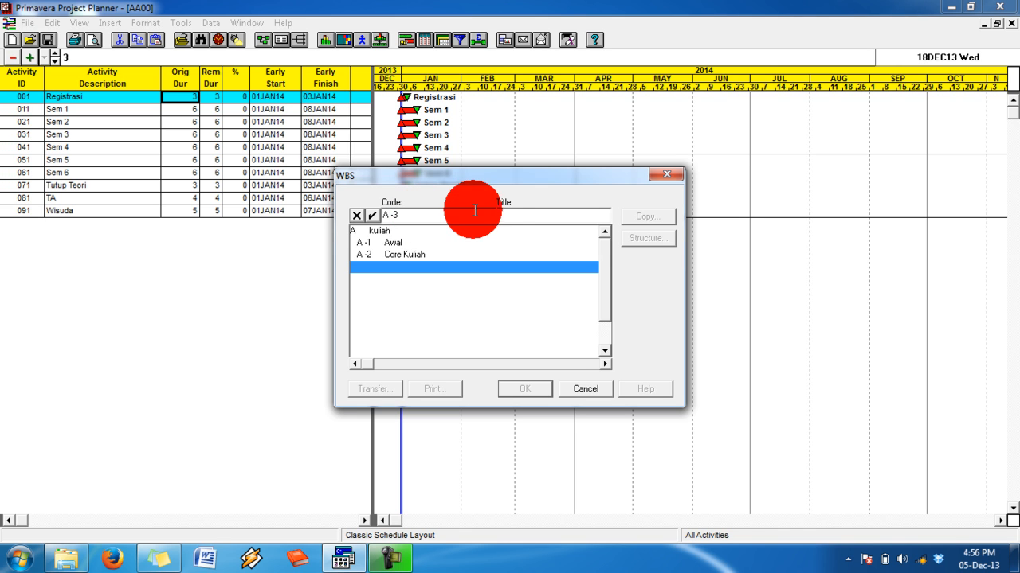
{"action": "type", "text": "Akhir"}
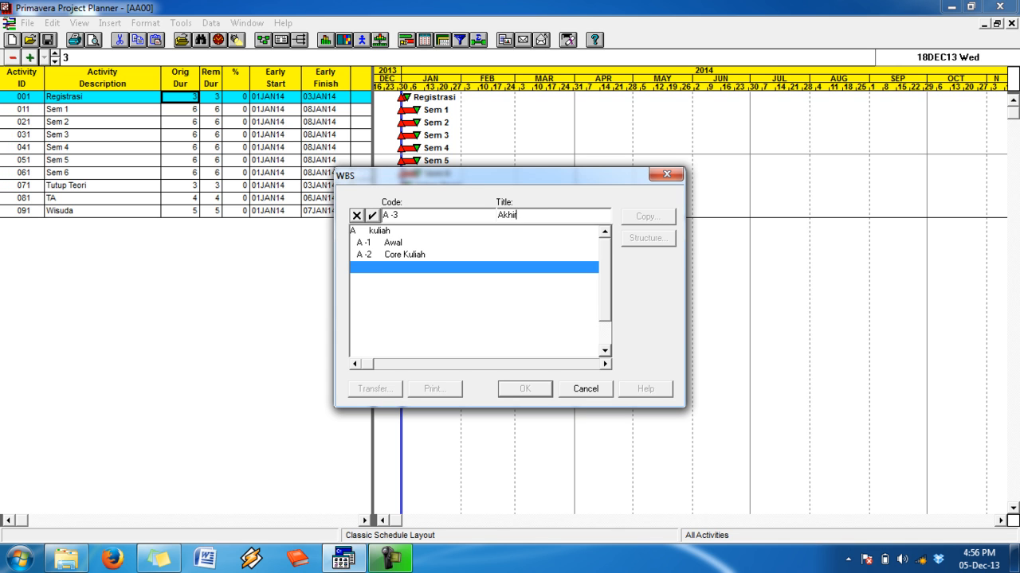
{"action": "left_click", "coordinate": [516, 214]}
{"action": "left_click", "coordinate": [466, 265]}
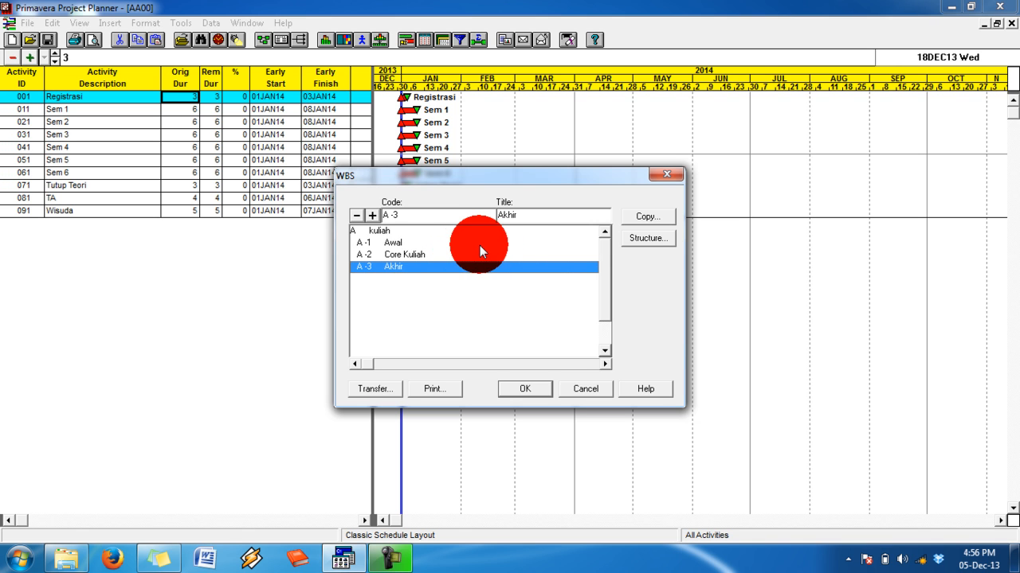
{"action": "left_click", "coordinate": [526, 388]}
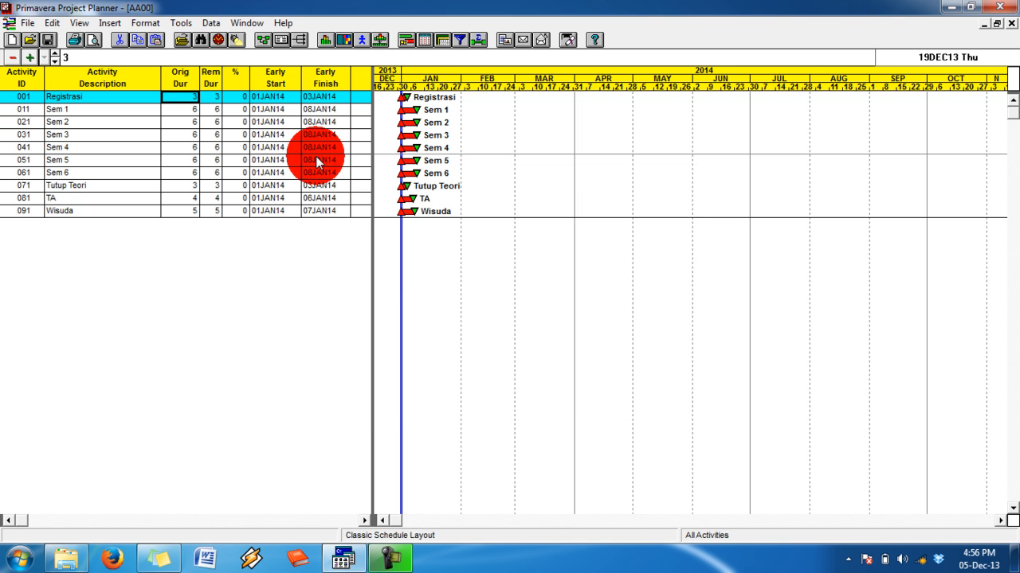
Insert a WBS column before Original duration in the activity table and narrow it to about half its width
{"action": "left_click", "coordinate": [195, 96]}
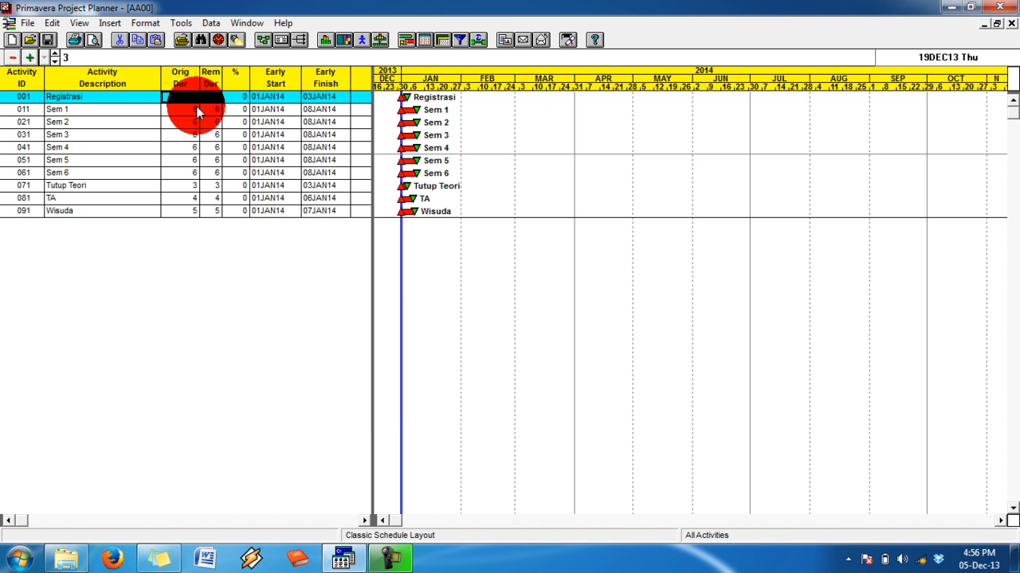
{"action": "left_click", "coordinate": [144, 24]}
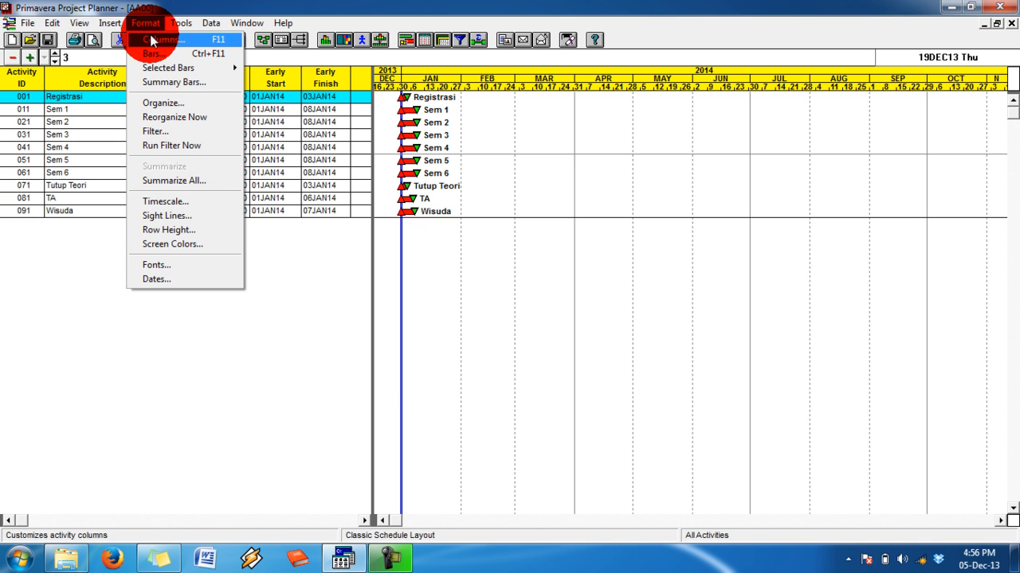
{"action": "left_click", "coordinate": [150, 38]}
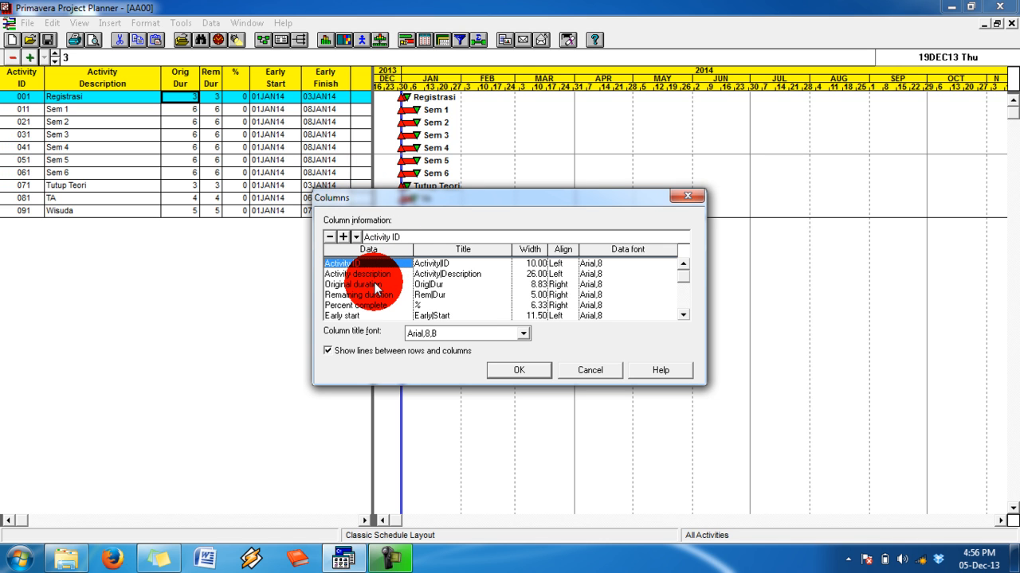
{"action": "left_click", "coordinate": [381, 285]}
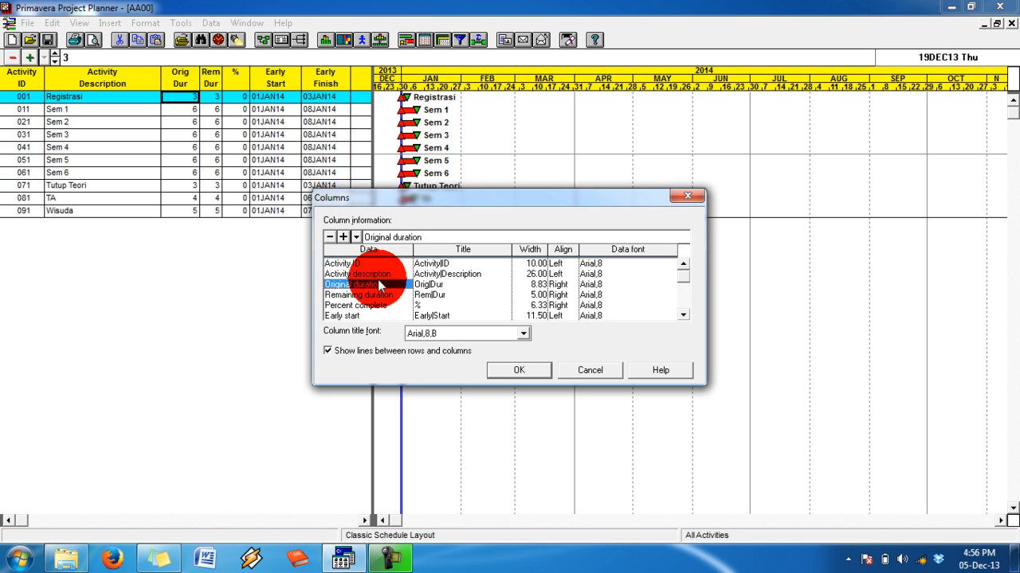
{"action": "left_click", "coordinate": [341, 236]}
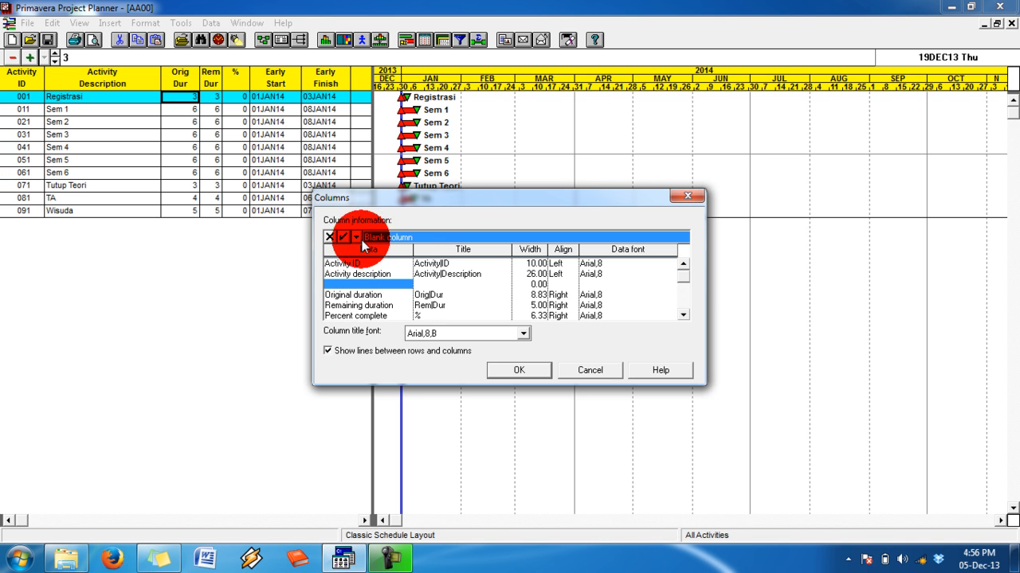
{"action": "left_click", "coordinate": [356, 237]}
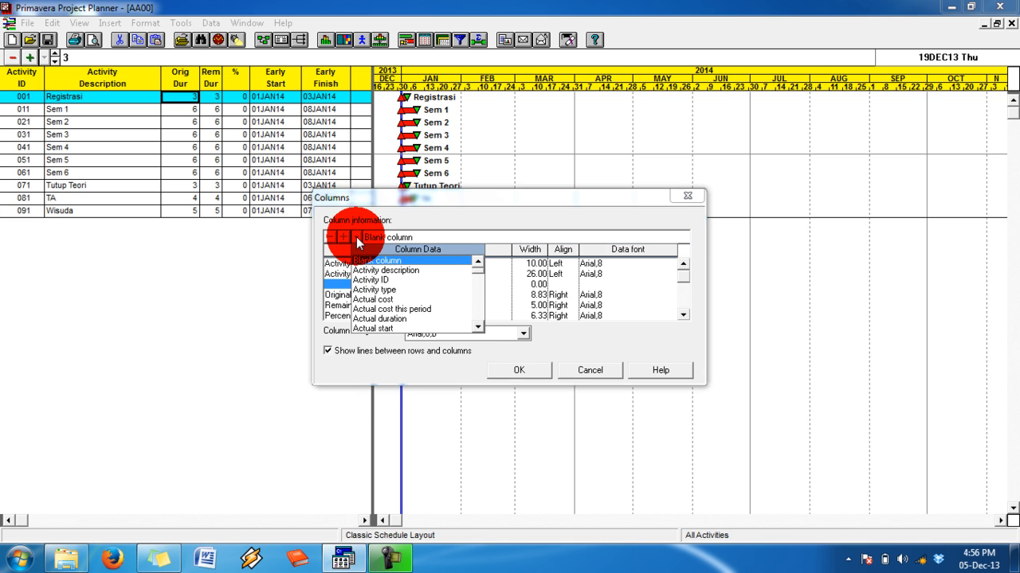
{"action": "key", "text": "w"}
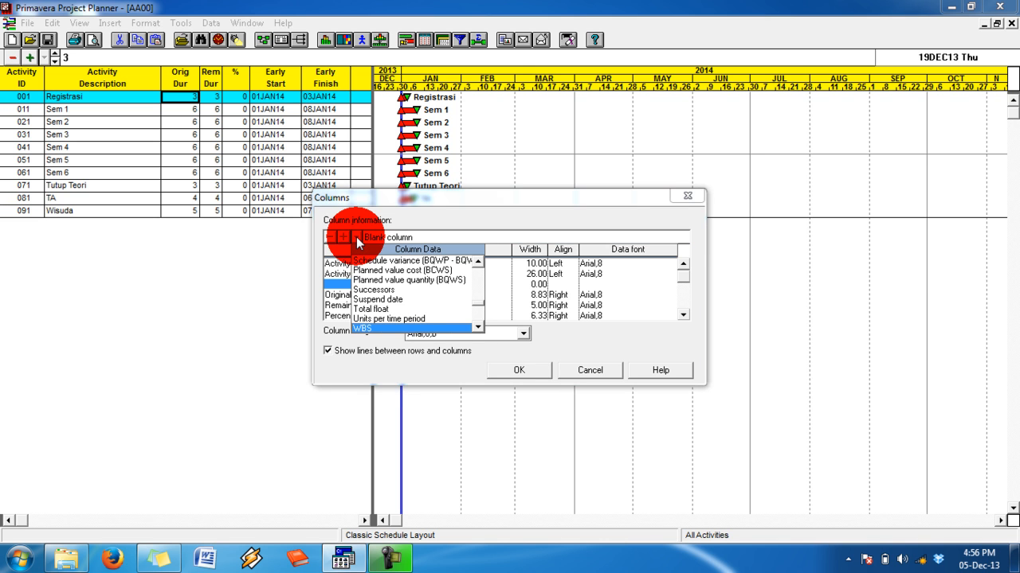
{"action": "key", "text": "Return"}
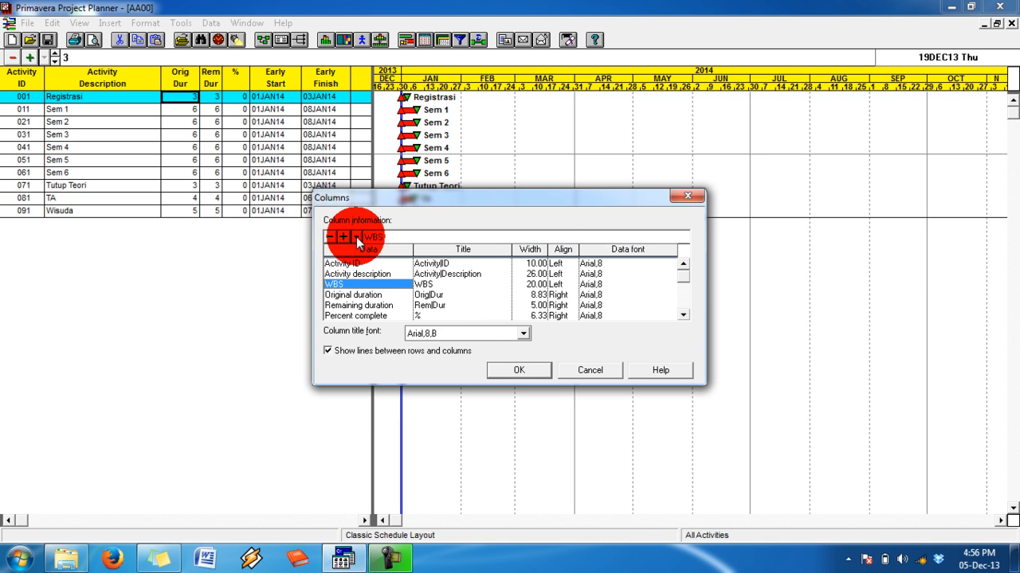
{"action": "left_click", "coordinate": [518, 369]}
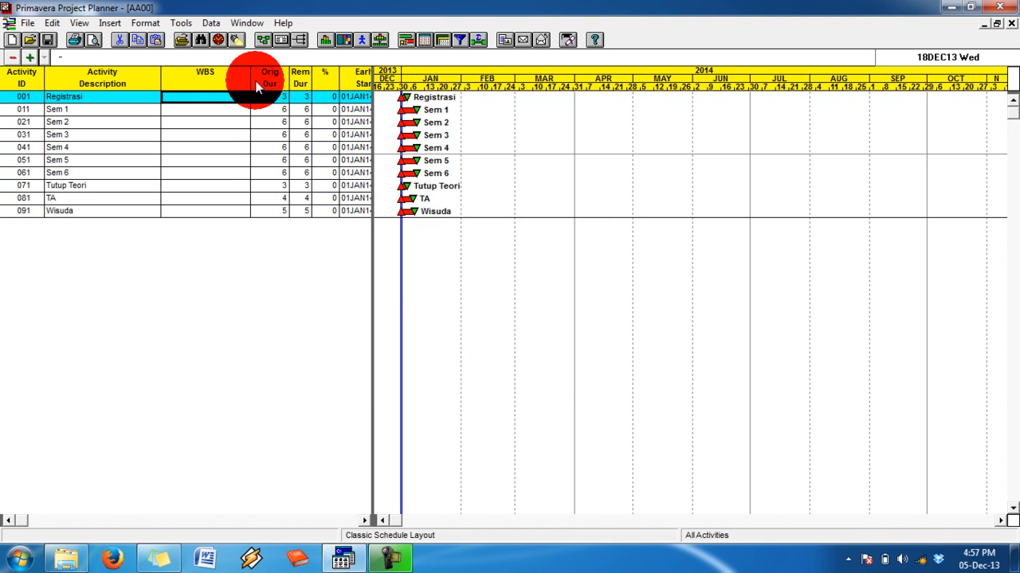
{"action": "left_click_drag", "start_coordinate": [251, 82], "coordinate": [210, 83]}
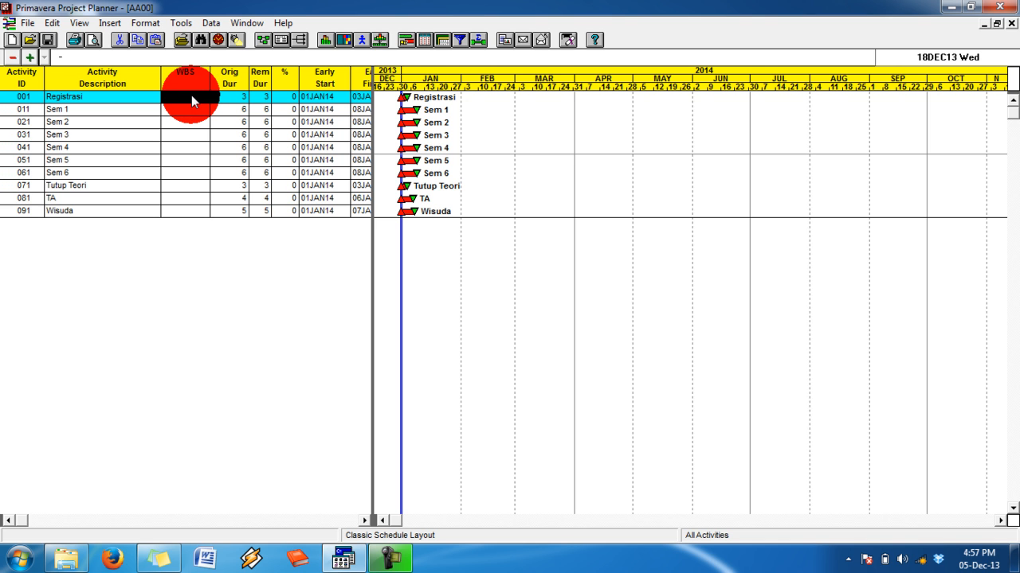
Assign the WBS code A-1 (Awal) to the Registrasi activity
{"action": "left_click", "coordinate": [46, 57]}
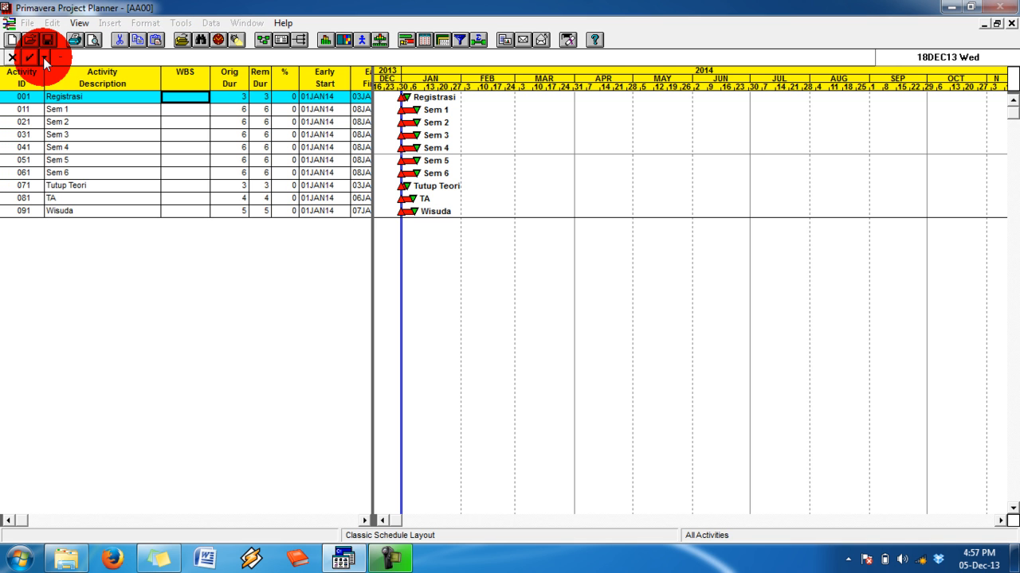
{"action": "left_click", "coordinate": [44, 58]}
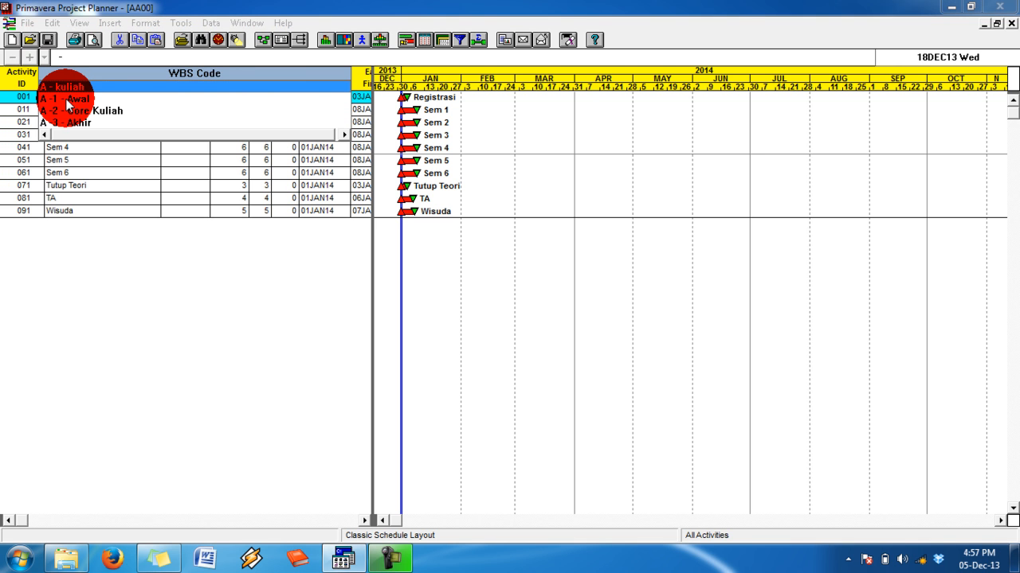
{"action": "left_click", "coordinate": [66, 99]}
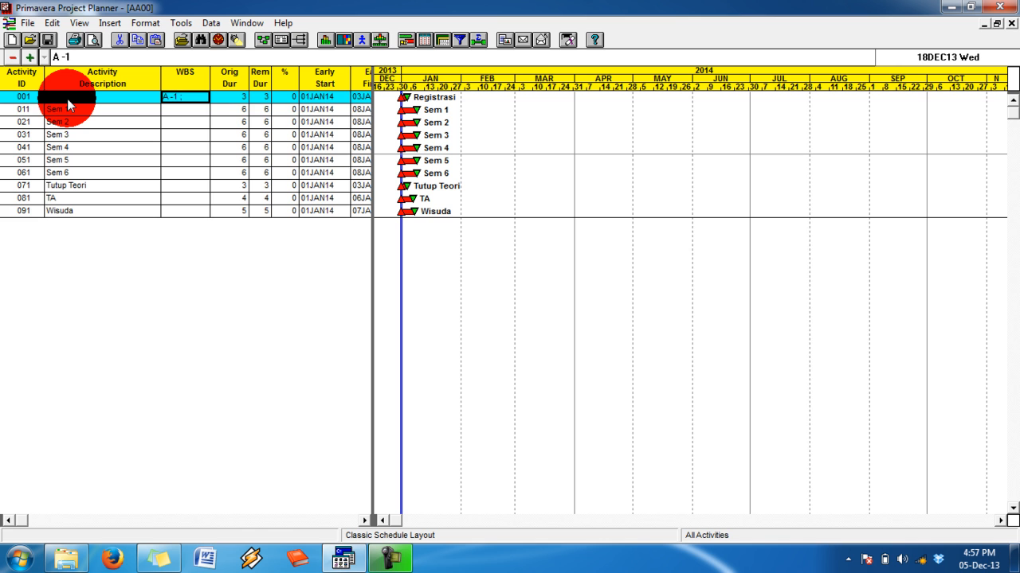
Assign the WBS code A-2 (Core Kuliah) to the Sem 1 and Sem 2 activities
{"action": "key", "text": "Down"}
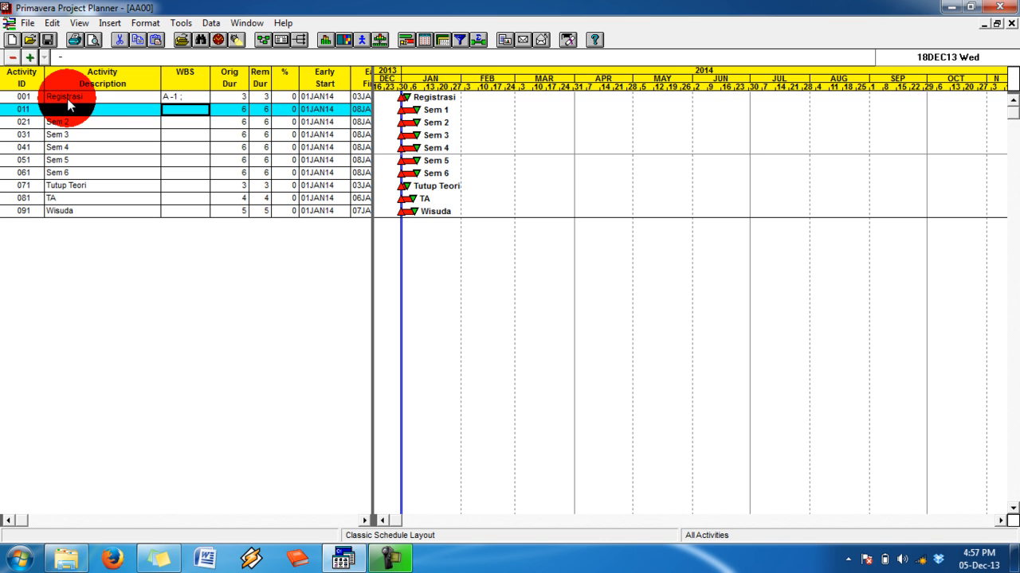
{"action": "left_click", "coordinate": [60, 57]}
{"action": "left_click", "coordinate": [44, 59]}
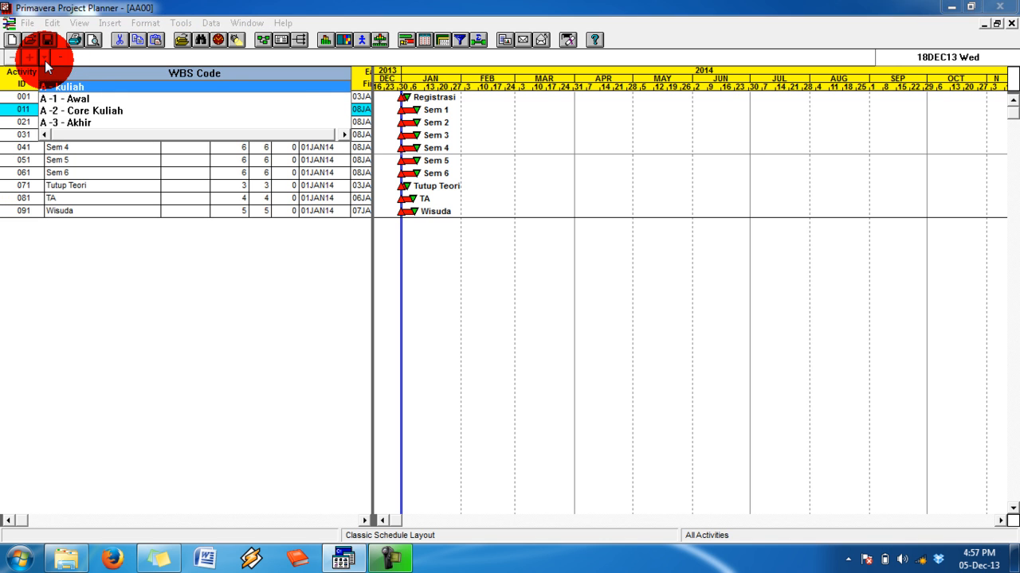
{"action": "left_click", "coordinate": [57, 108]}
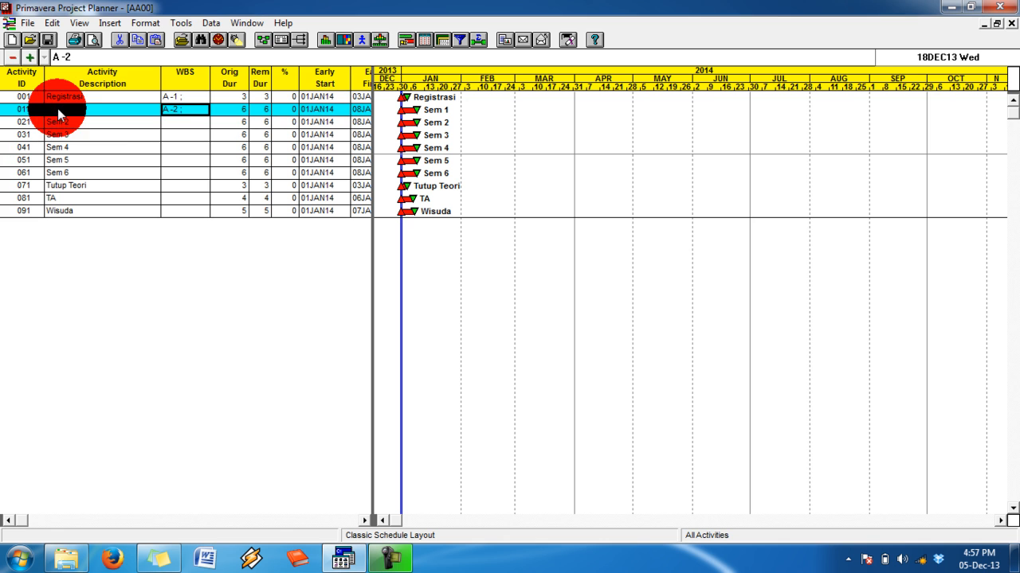
{"action": "left_click", "coordinate": [175, 124]}
{"action": "left_click", "coordinate": [47, 58]}
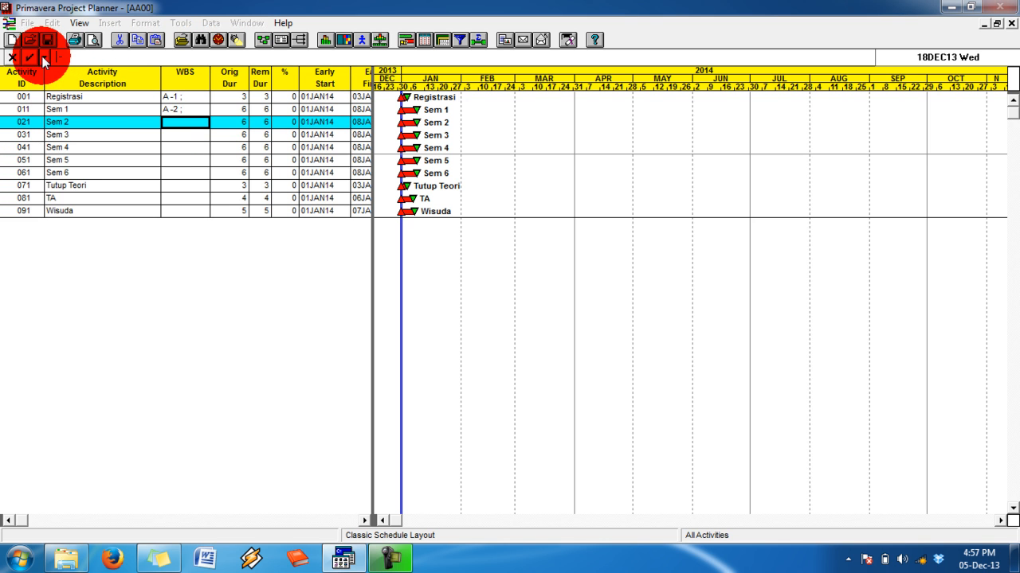
{"action": "left_click", "coordinate": [42, 55]}
{"action": "left_click", "coordinate": [65, 109]}
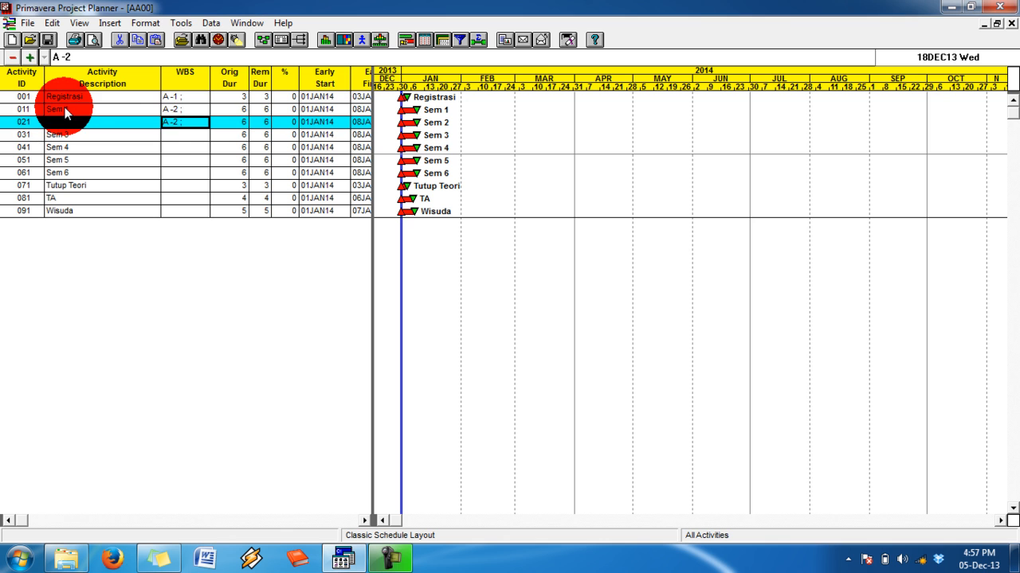
Assign the WBS code A-2 (Core Kuliah) to the Sem 3 and Sem 4 activities
{"action": "left_click", "coordinate": [175, 136]}
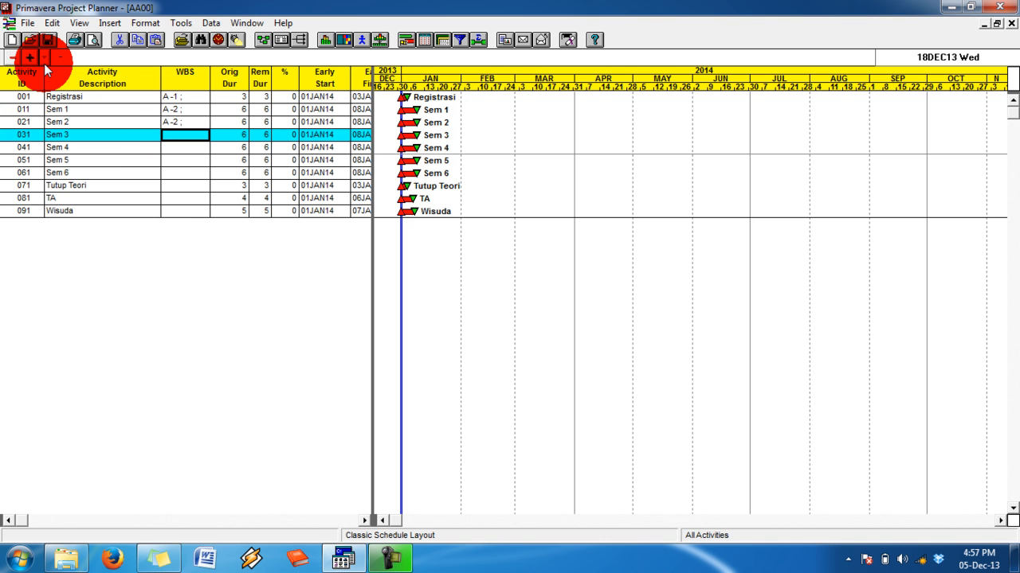
{"action": "left_click", "coordinate": [46, 58]}
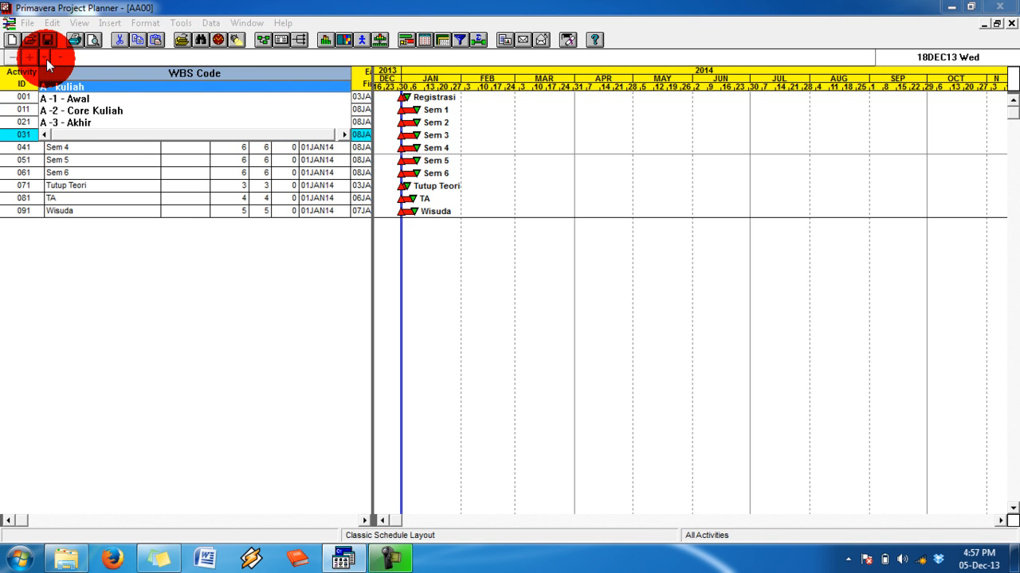
{"action": "left_click", "coordinate": [68, 113]}
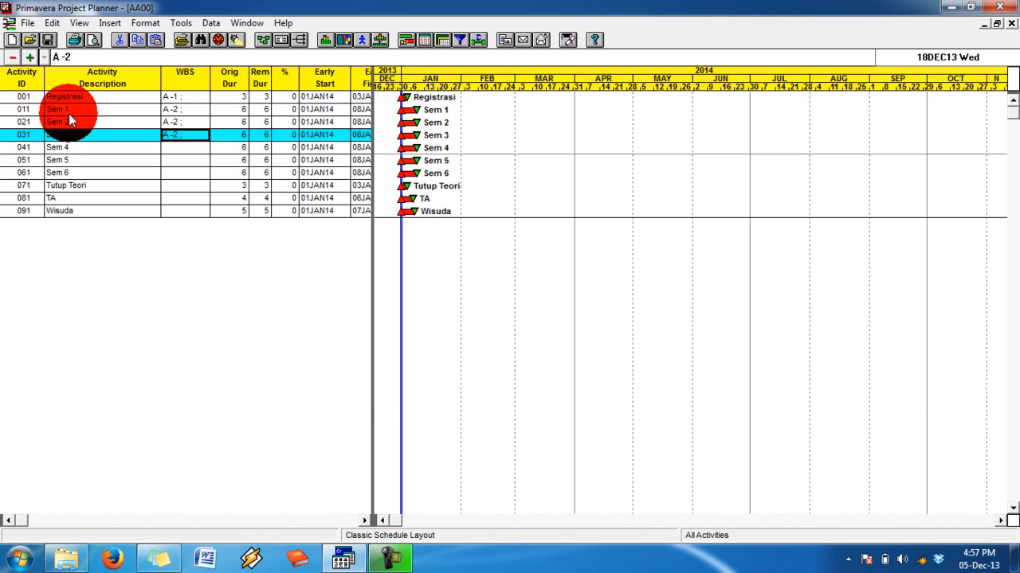
{"action": "key", "text": "F7"}
{"action": "key", "text": "Right"}
{"action": "key", "text": "Right"}
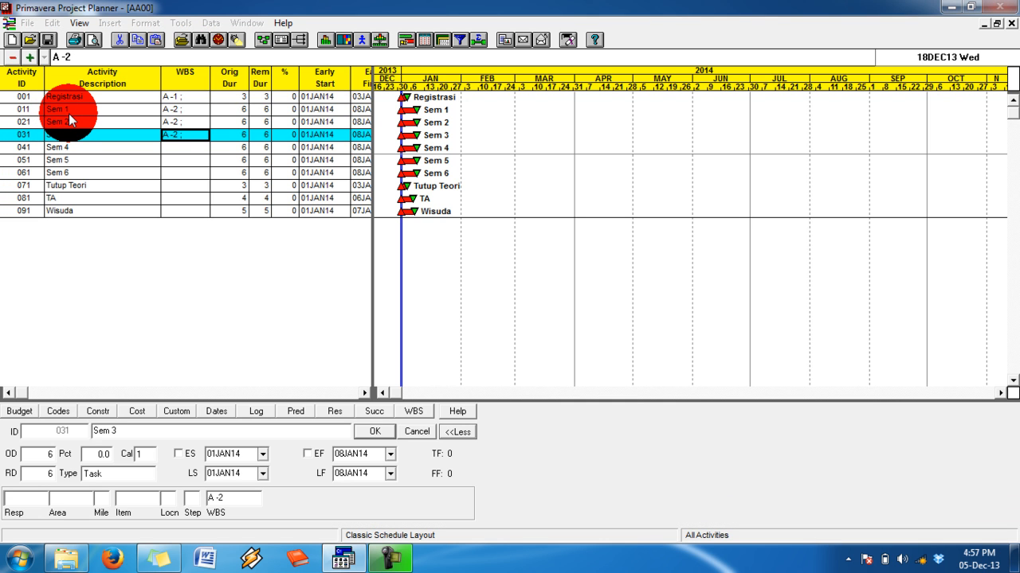
{"action": "left_click", "coordinate": [169, 148]}
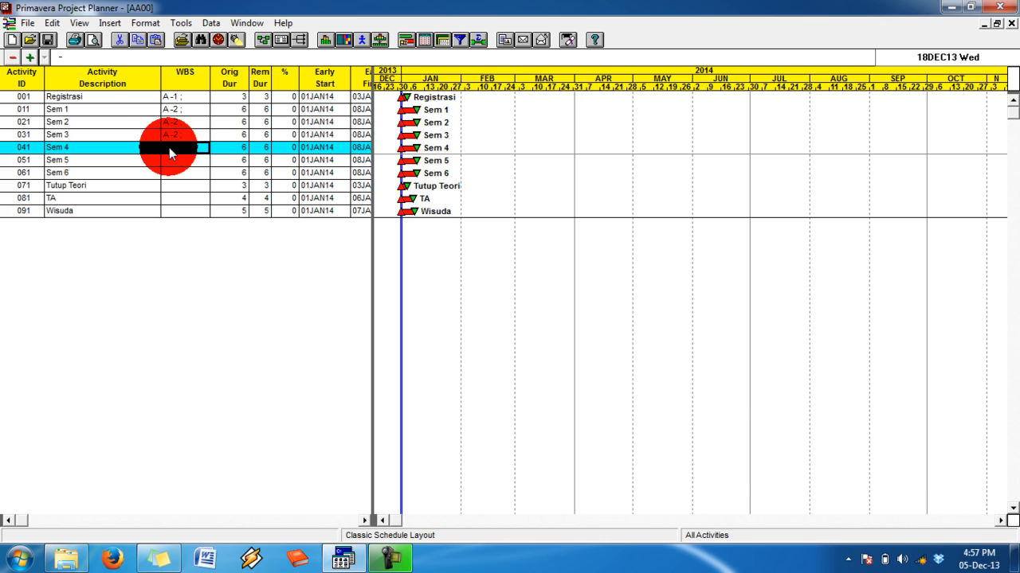
{"action": "left_click", "coordinate": [43, 56]}
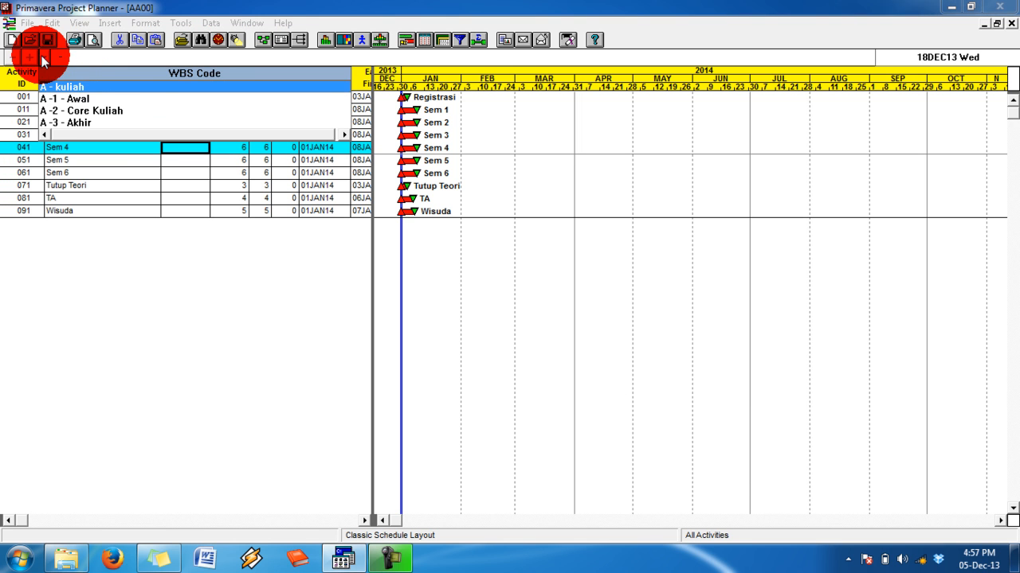
{"action": "left_click", "coordinate": [63, 111]}
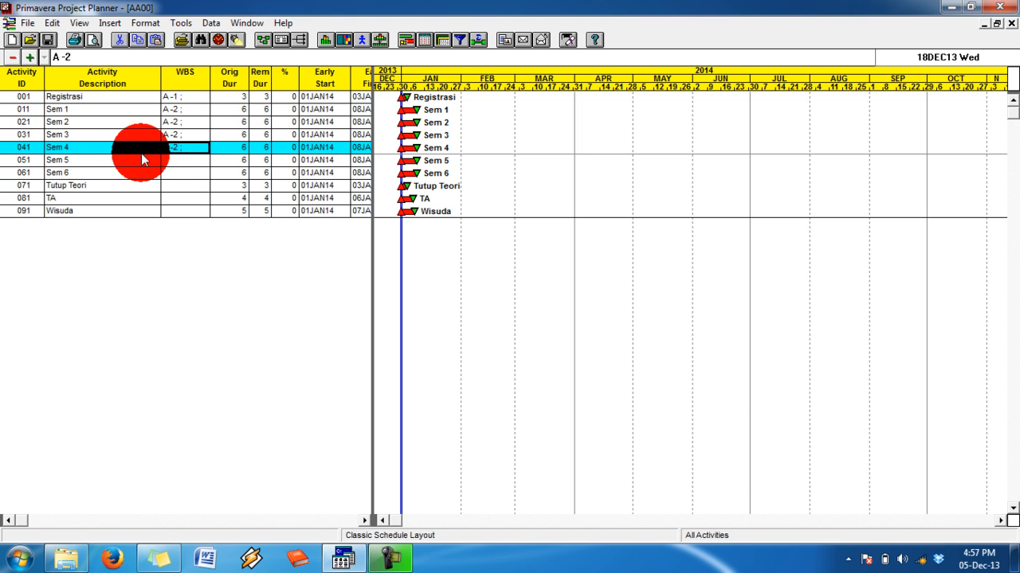
Assign the WBS code A-2 (Core Kuliah) to the Sem 5 and Sem 6 activities
{"action": "left_click", "coordinate": [170, 160]}
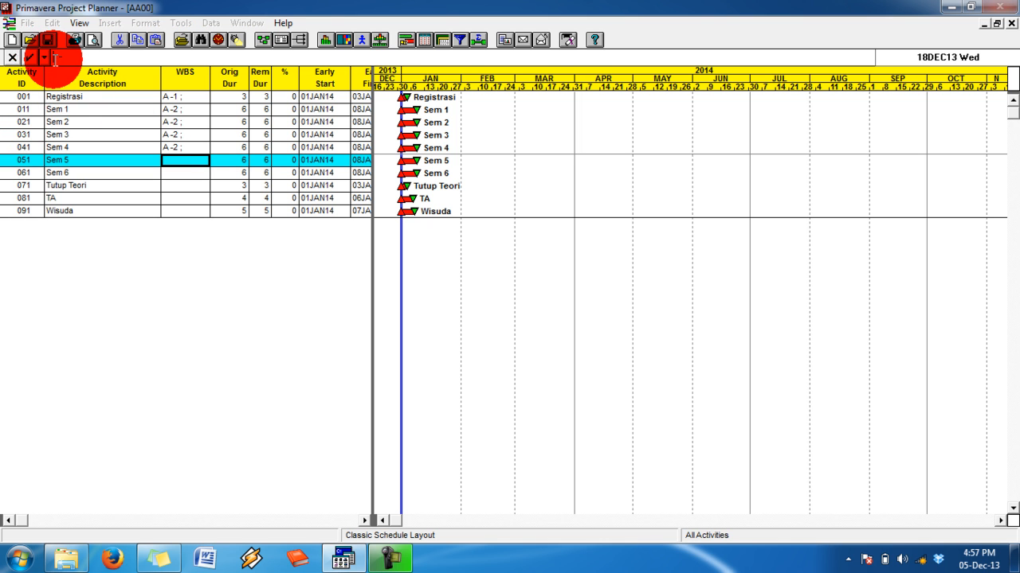
{"action": "left_click", "coordinate": [43, 57]}
{"action": "left_click", "coordinate": [64, 112]}
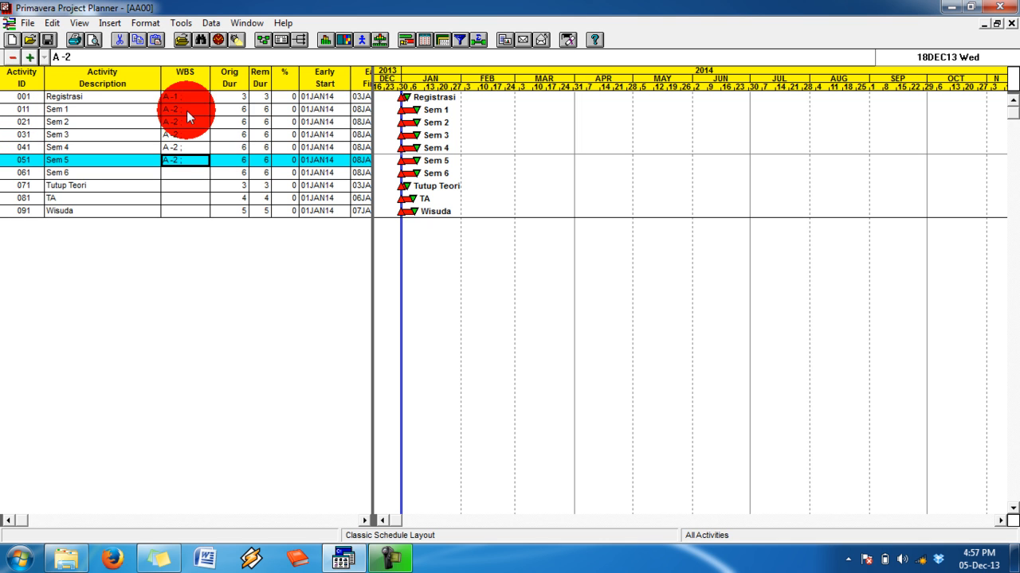
{"action": "left_click", "coordinate": [184, 175]}
{"action": "left_click", "coordinate": [50, 58]}
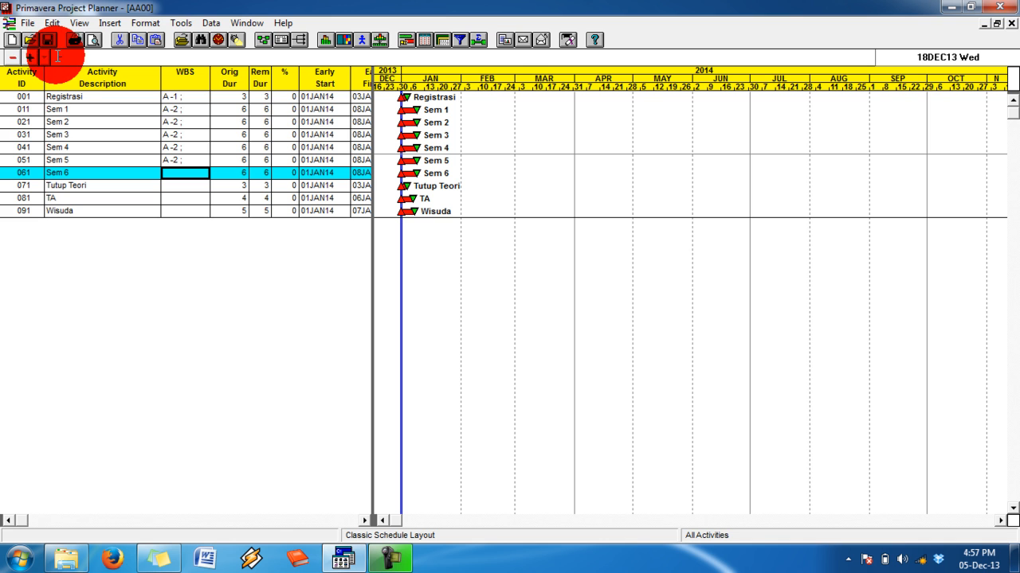
{"action": "left_click", "coordinate": [76, 111]}
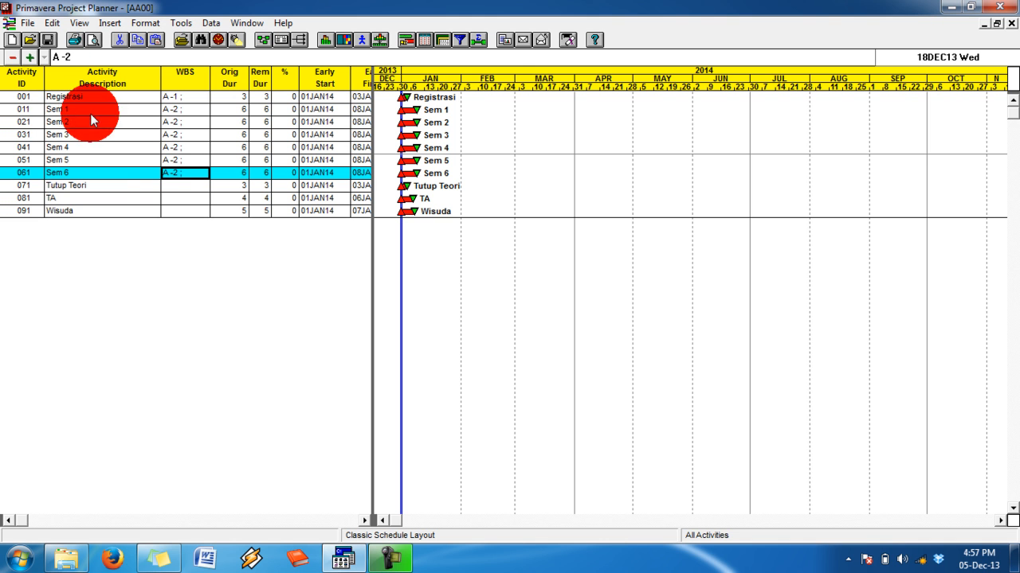
Assign the WBS code A-3 (Akhir) to the Tutup Teori and TA activities
{"action": "left_click", "coordinate": [185, 185]}
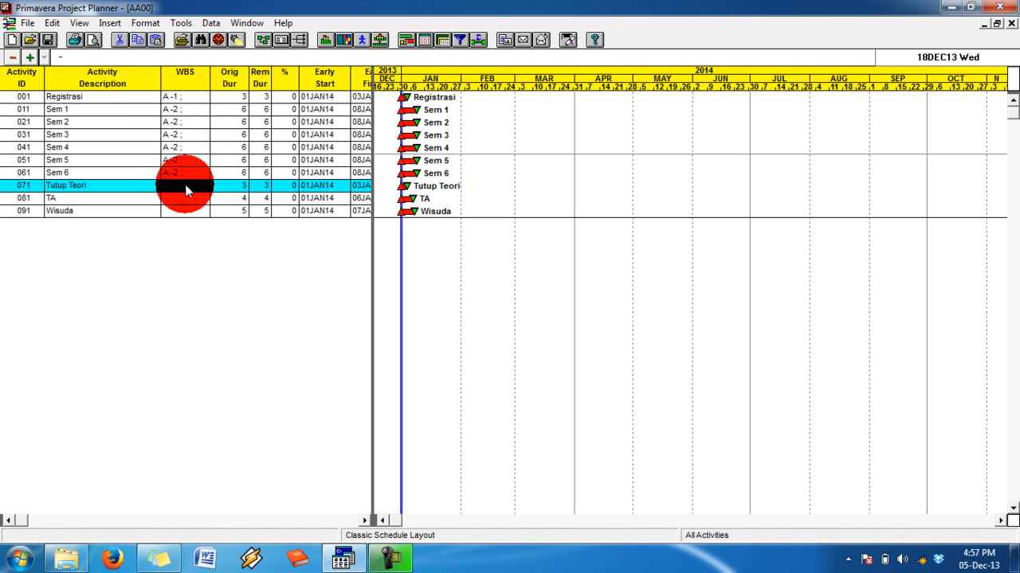
{"action": "left_click", "coordinate": [49, 57]}
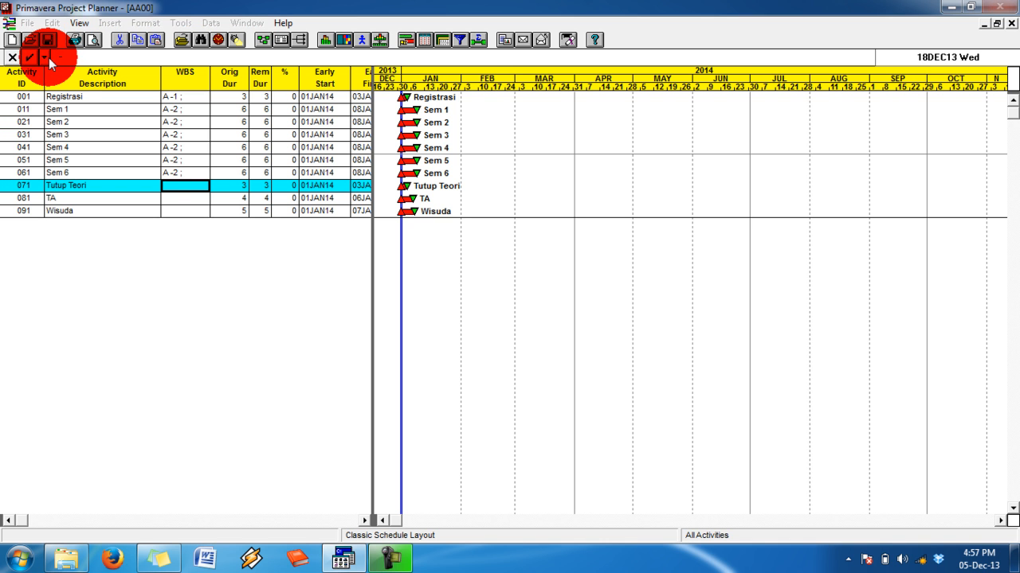
{"action": "left_click", "coordinate": [74, 119]}
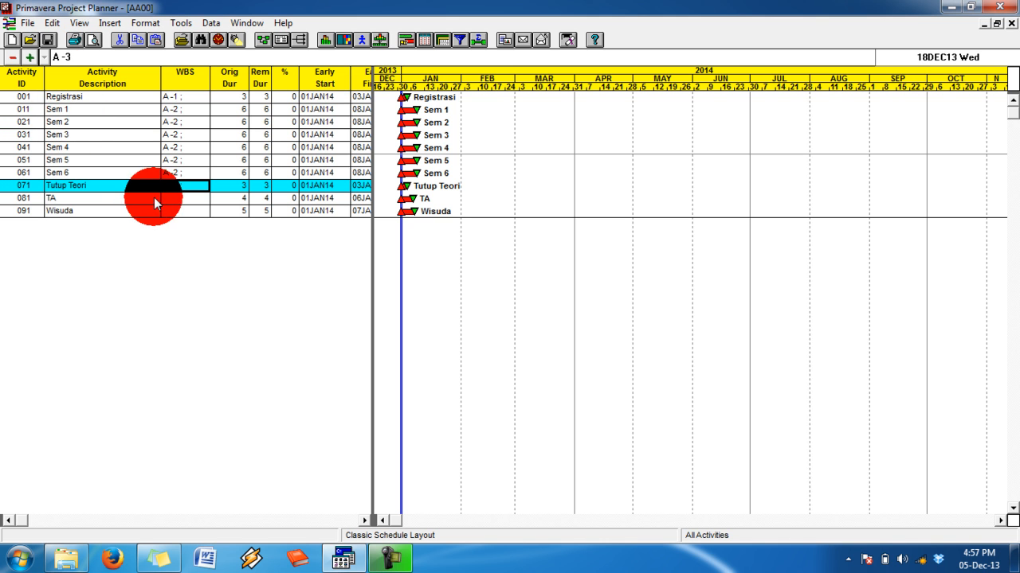
{"action": "left_click", "coordinate": [154, 199]}
{"action": "left_click", "coordinate": [47, 56]}
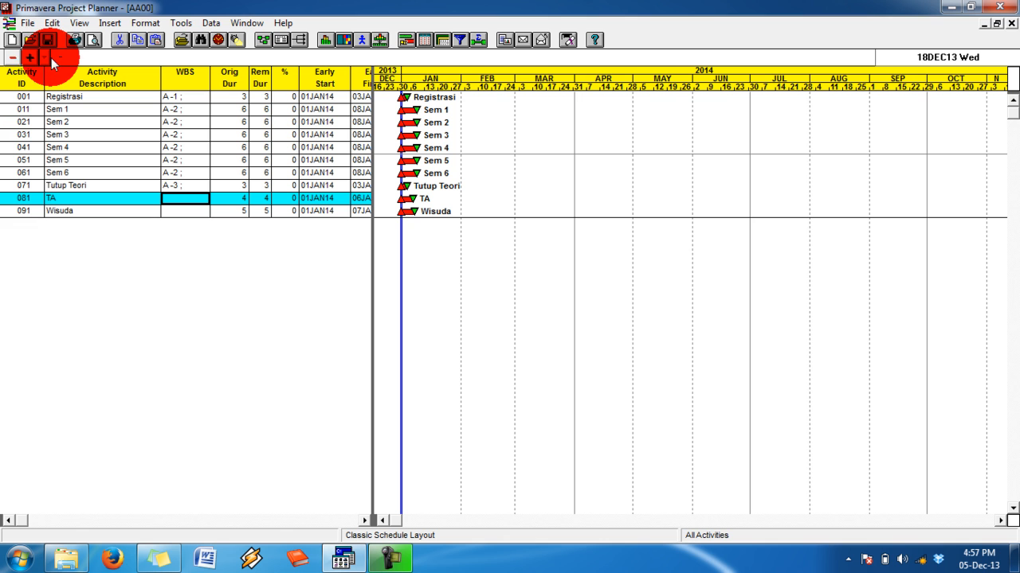
{"action": "left_click", "coordinate": [52, 58]}
{"action": "left_click", "coordinate": [47, 57]}
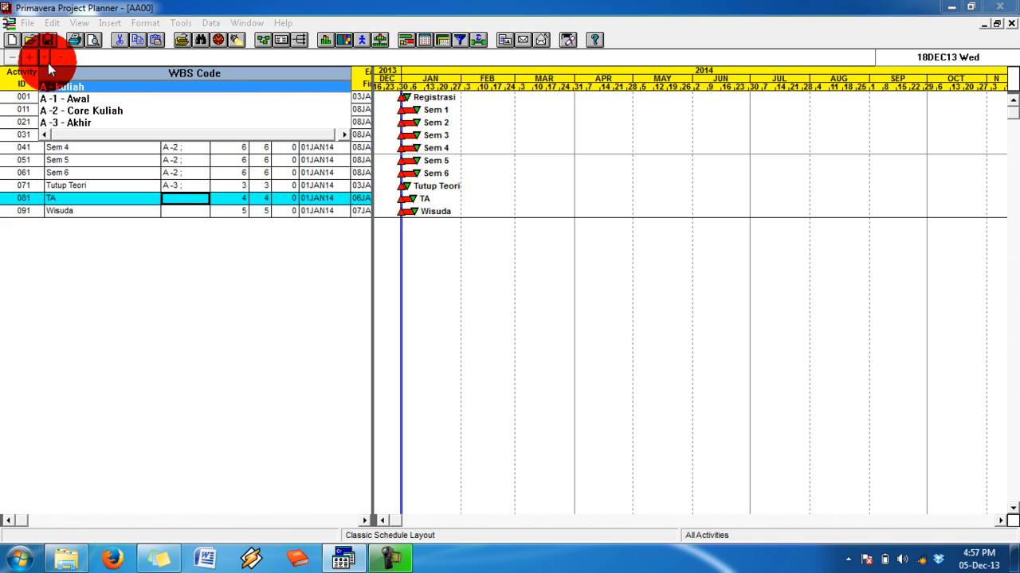
{"action": "left_click", "coordinate": [62, 122]}
Assign the WBS code A-3 (Akhir) to the Wisuda activity
{"action": "left_click", "coordinate": [186, 212]}
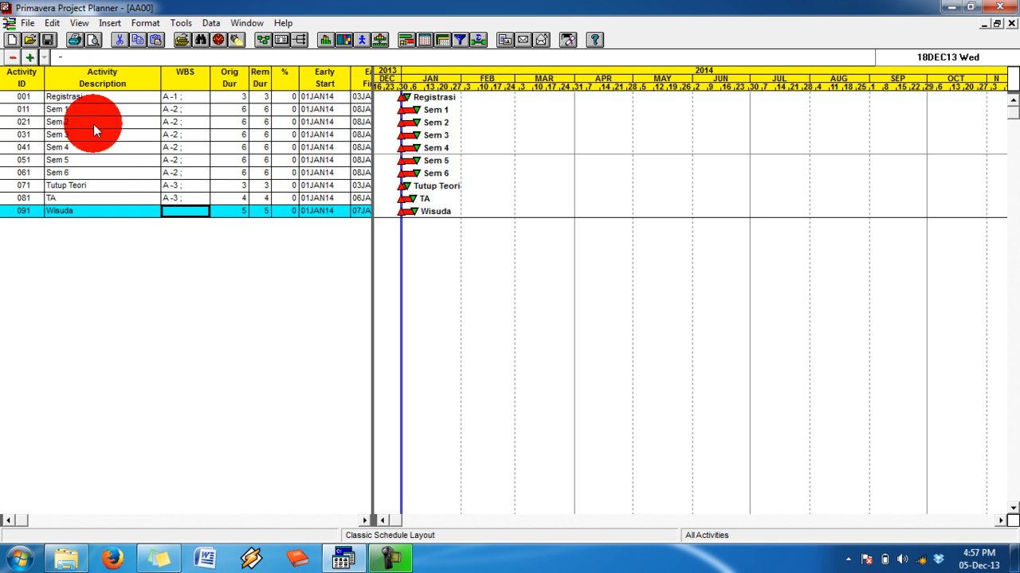
{"action": "left_click", "coordinate": [46, 57]}
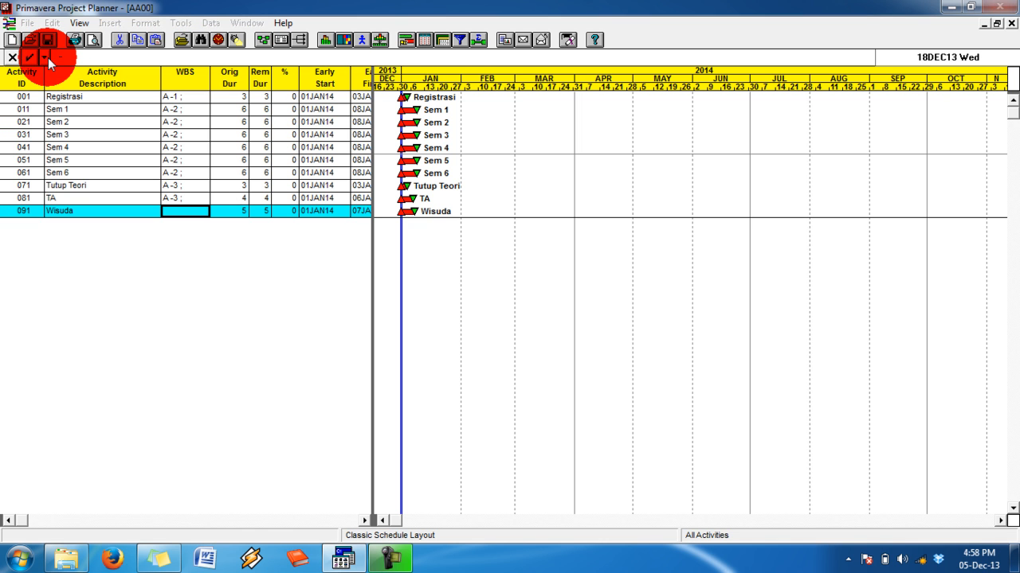
{"action": "left_click", "coordinate": [48, 58]}
{"action": "left_click", "coordinate": [73, 123]}
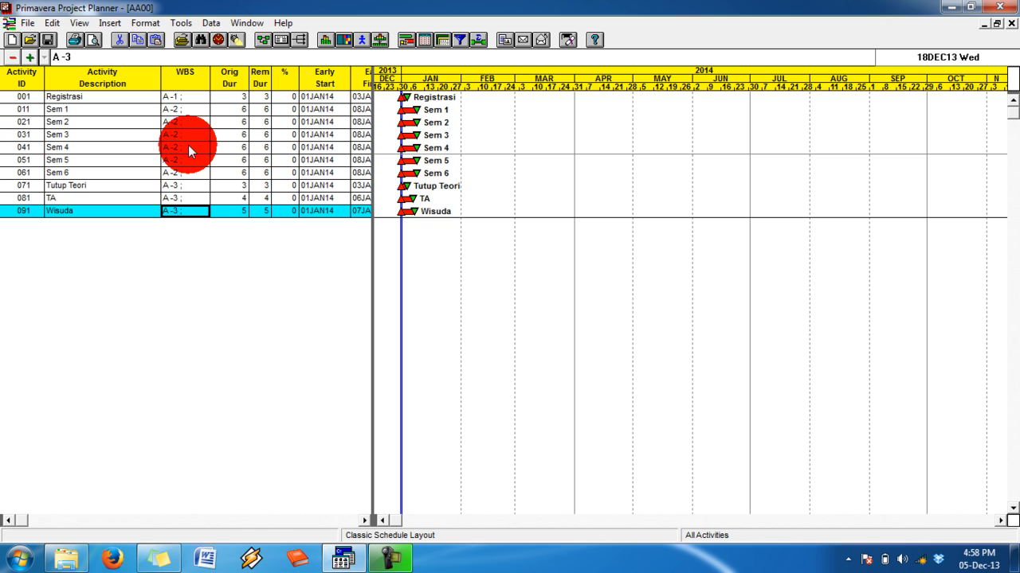
Open the Organize settings and choose to organize the activities by work breakdown
{"action": "left_click", "coordinate": [183, 24]}
{"action": "mouse_move", "coordinate": [161, 30]}
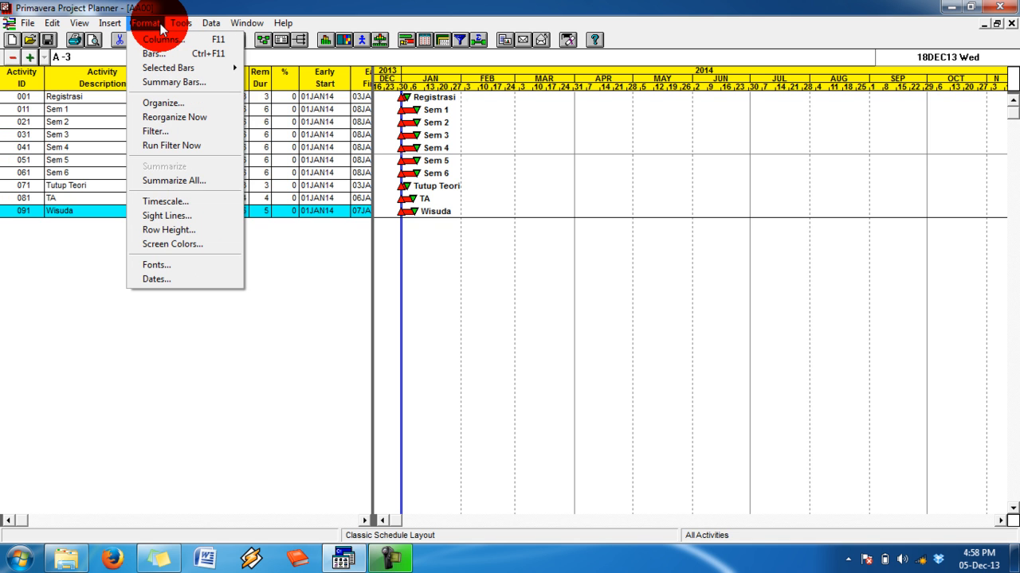
{"action": "left_click", "coordinate": [165, 103]}
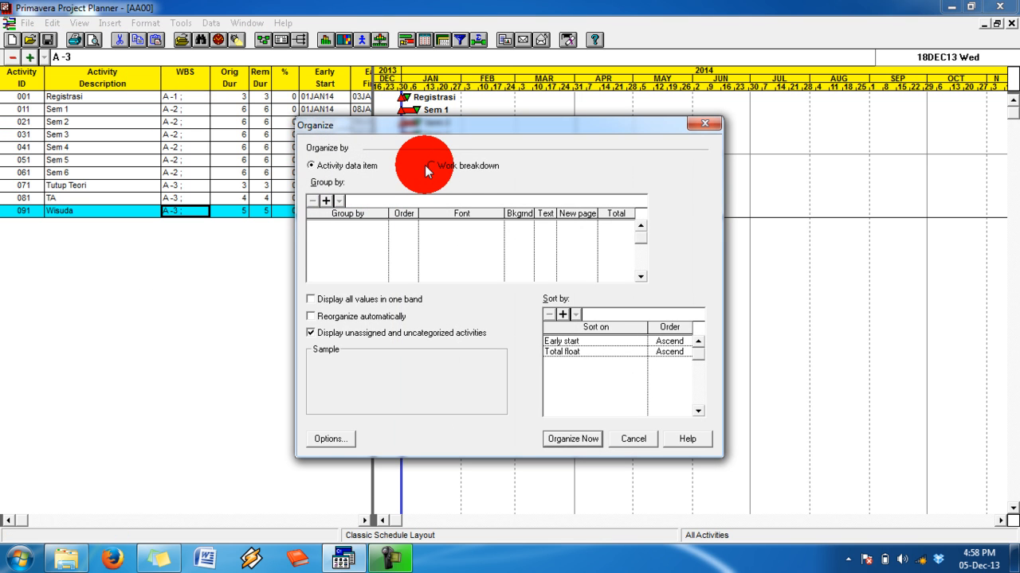
{"action": "left_click", "coordinate": [483, 165]}
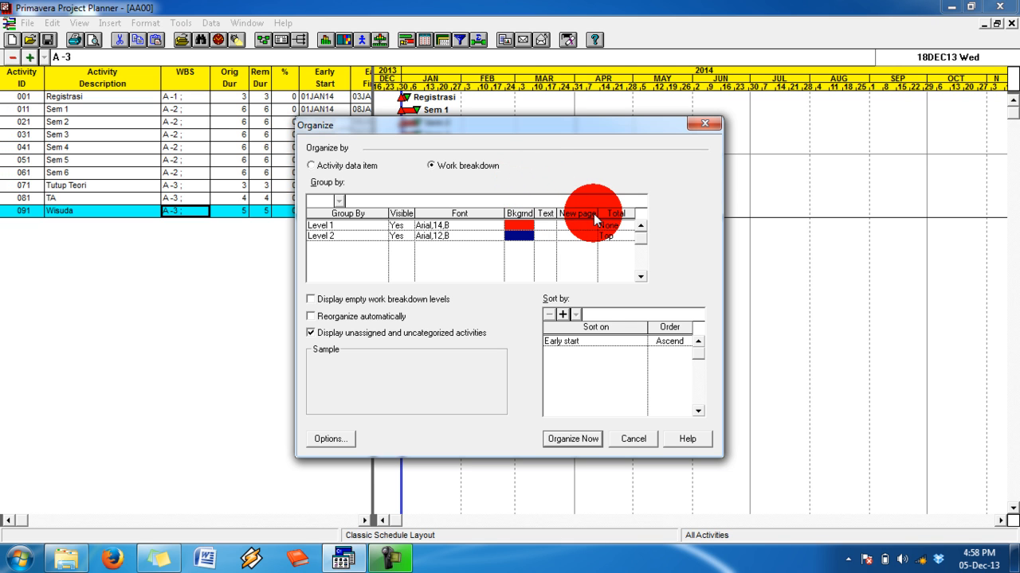
Set the Level 2 total to Bottom and organize the activity table with these settings
{"action": "left_click", "coordinate": [622, 236]}
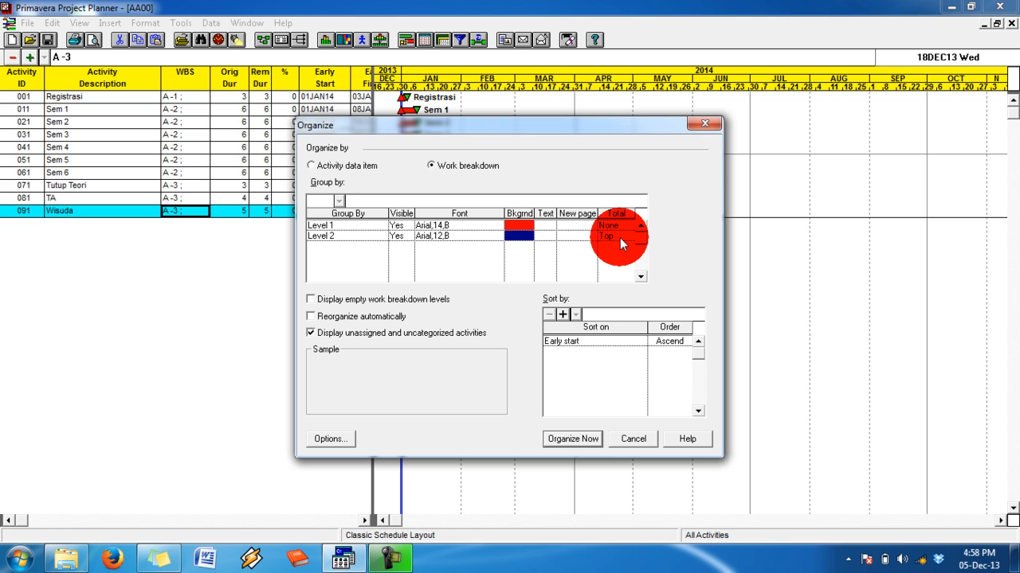
{"action": "left_click", "coordinate": [619, 237]}
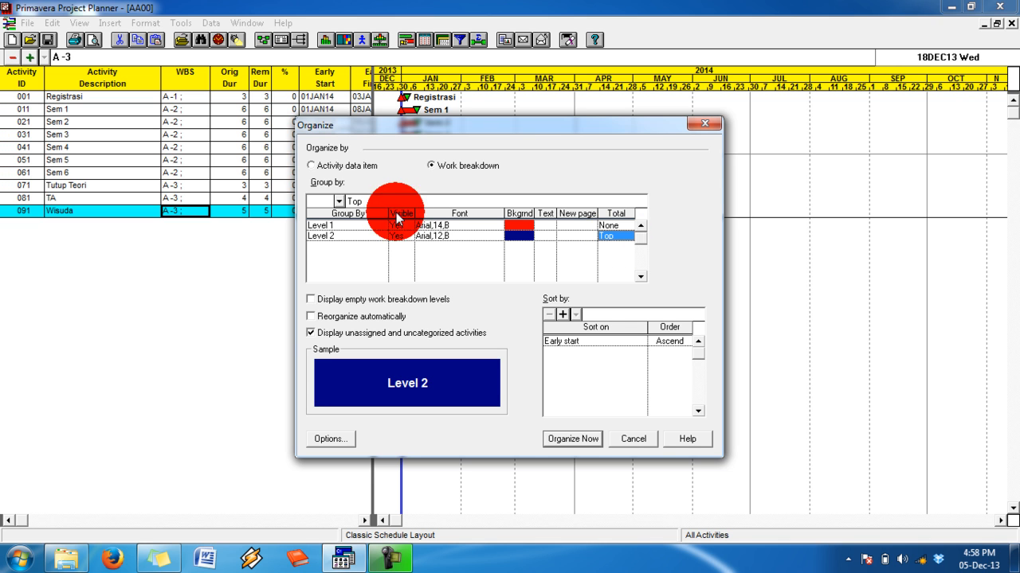
{"action": "left_click", "coordinate": [339, 201]}
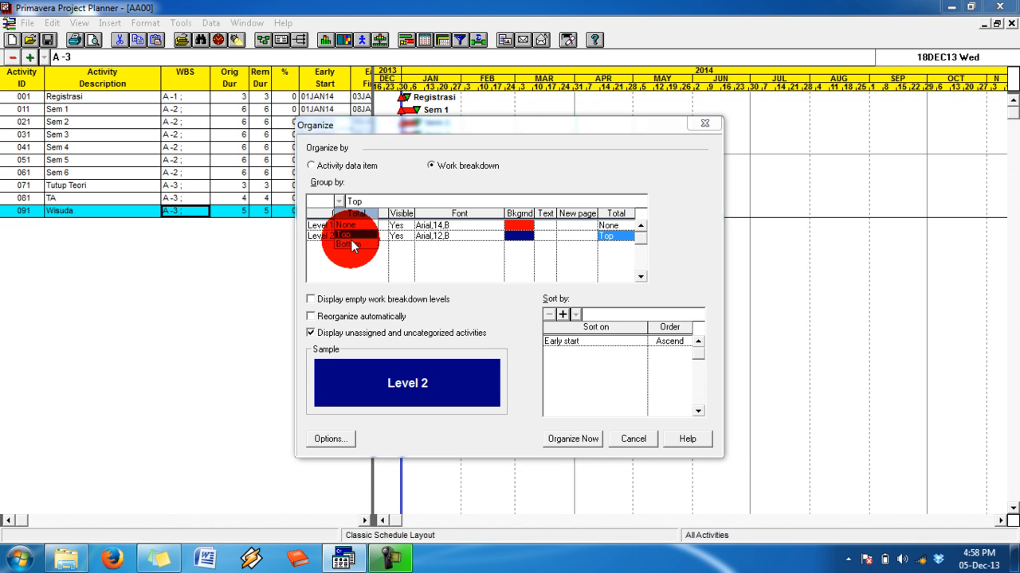
{"action": "left_click", "coordinate": [349, 243]}
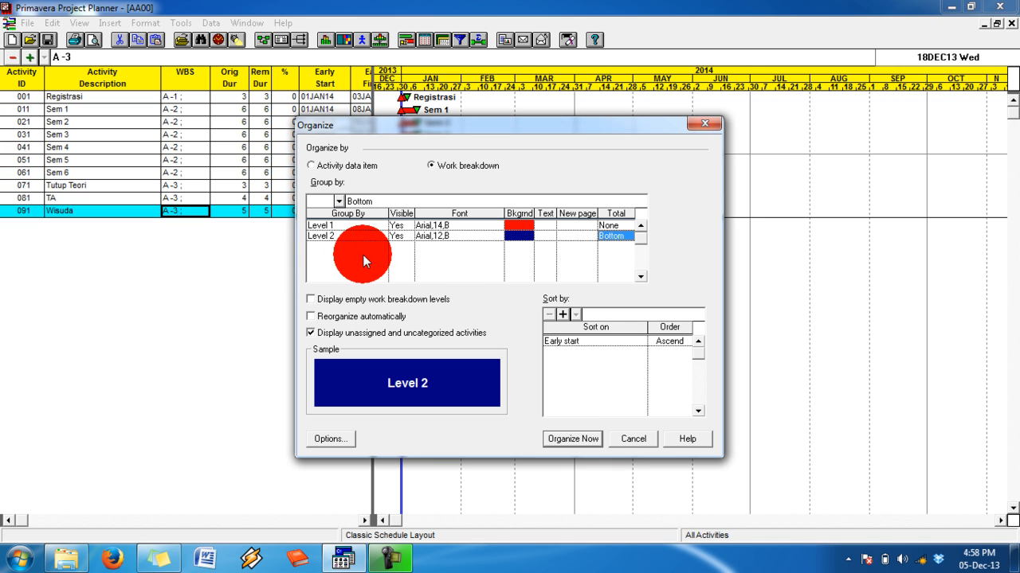
{"action": "left_click", "coordinate": [576, 443]}
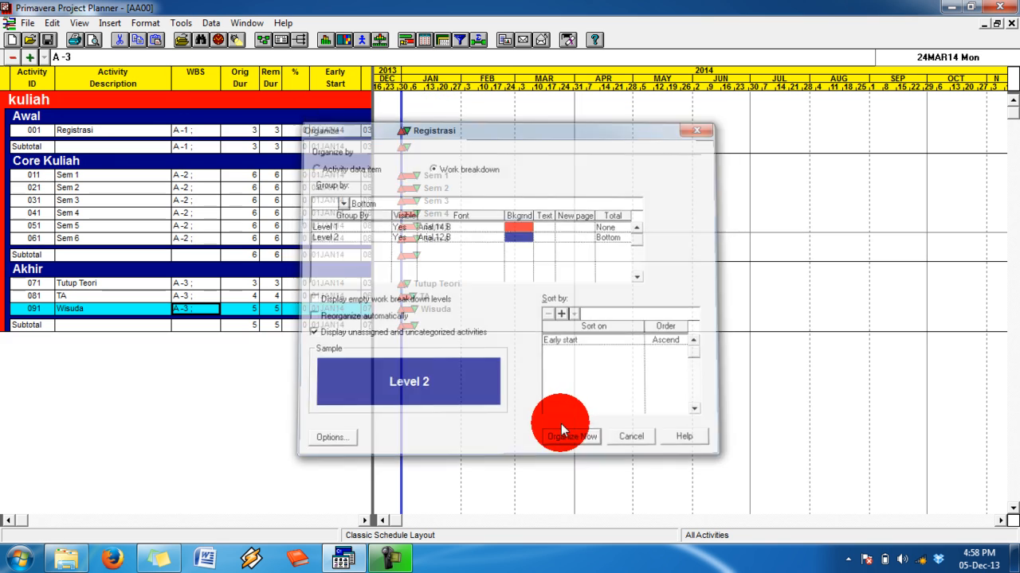